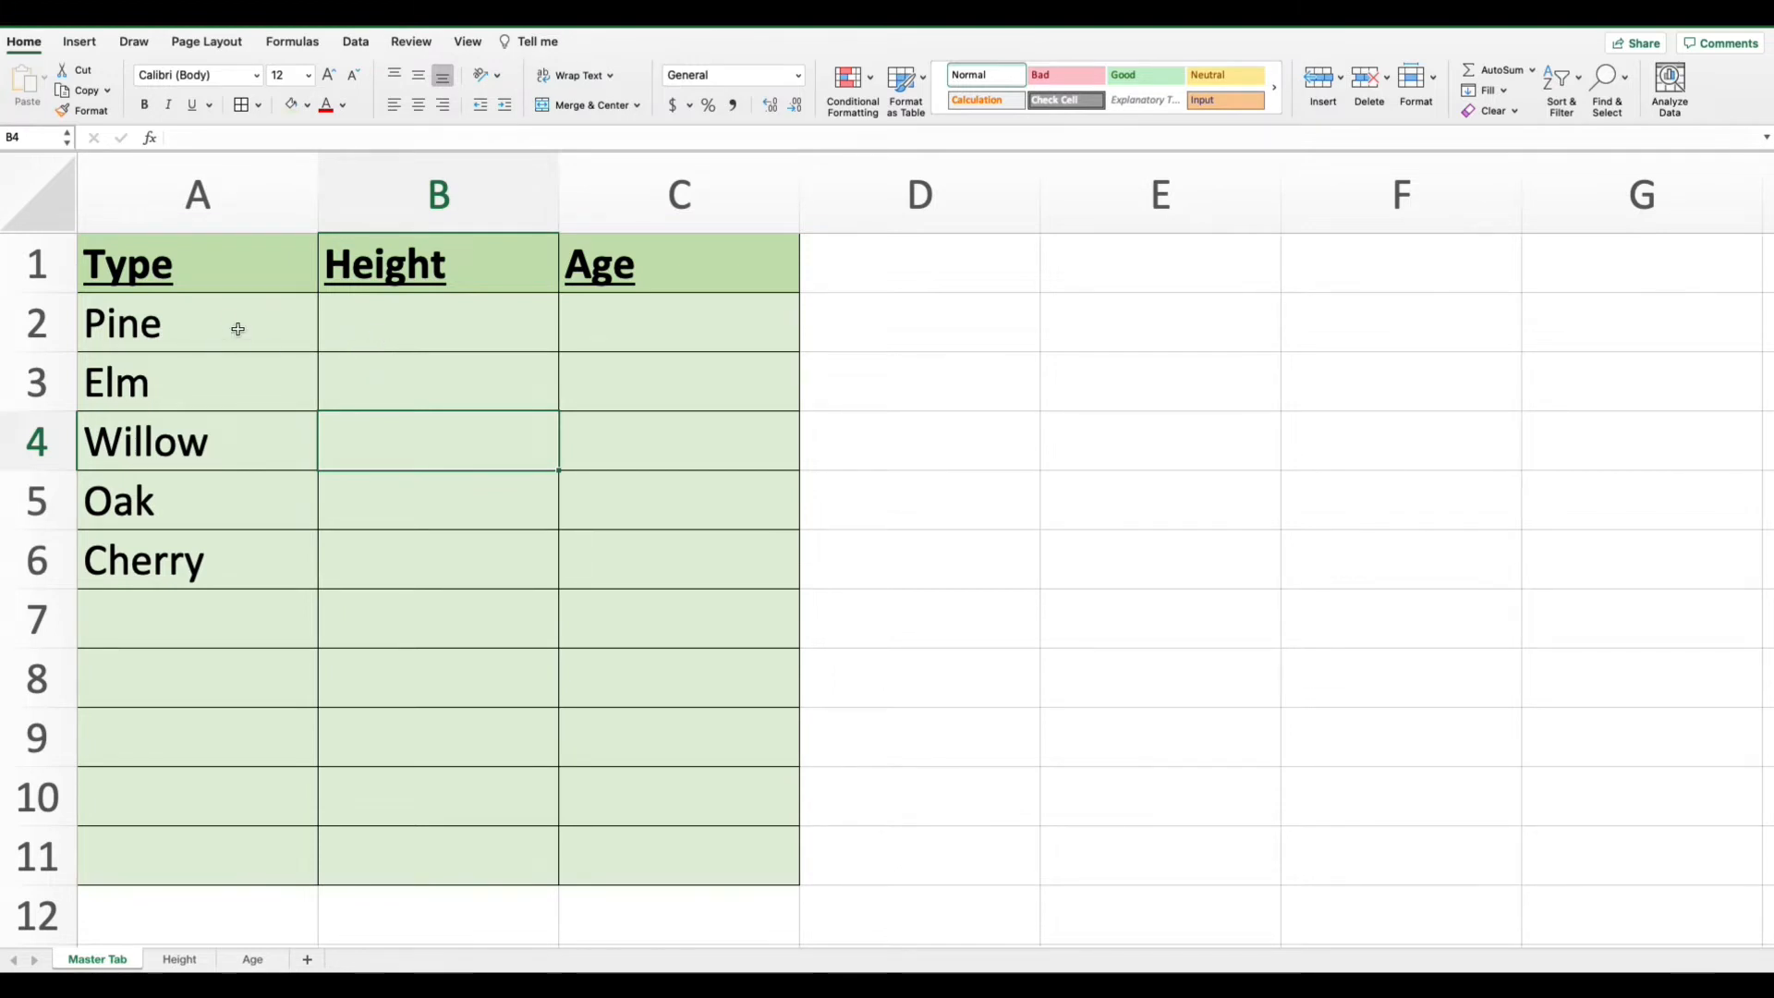
Link Pine's height in cell B2 of Master Tab to cell B2 of the Height sheet with =Height!B2.
click(421, 328)
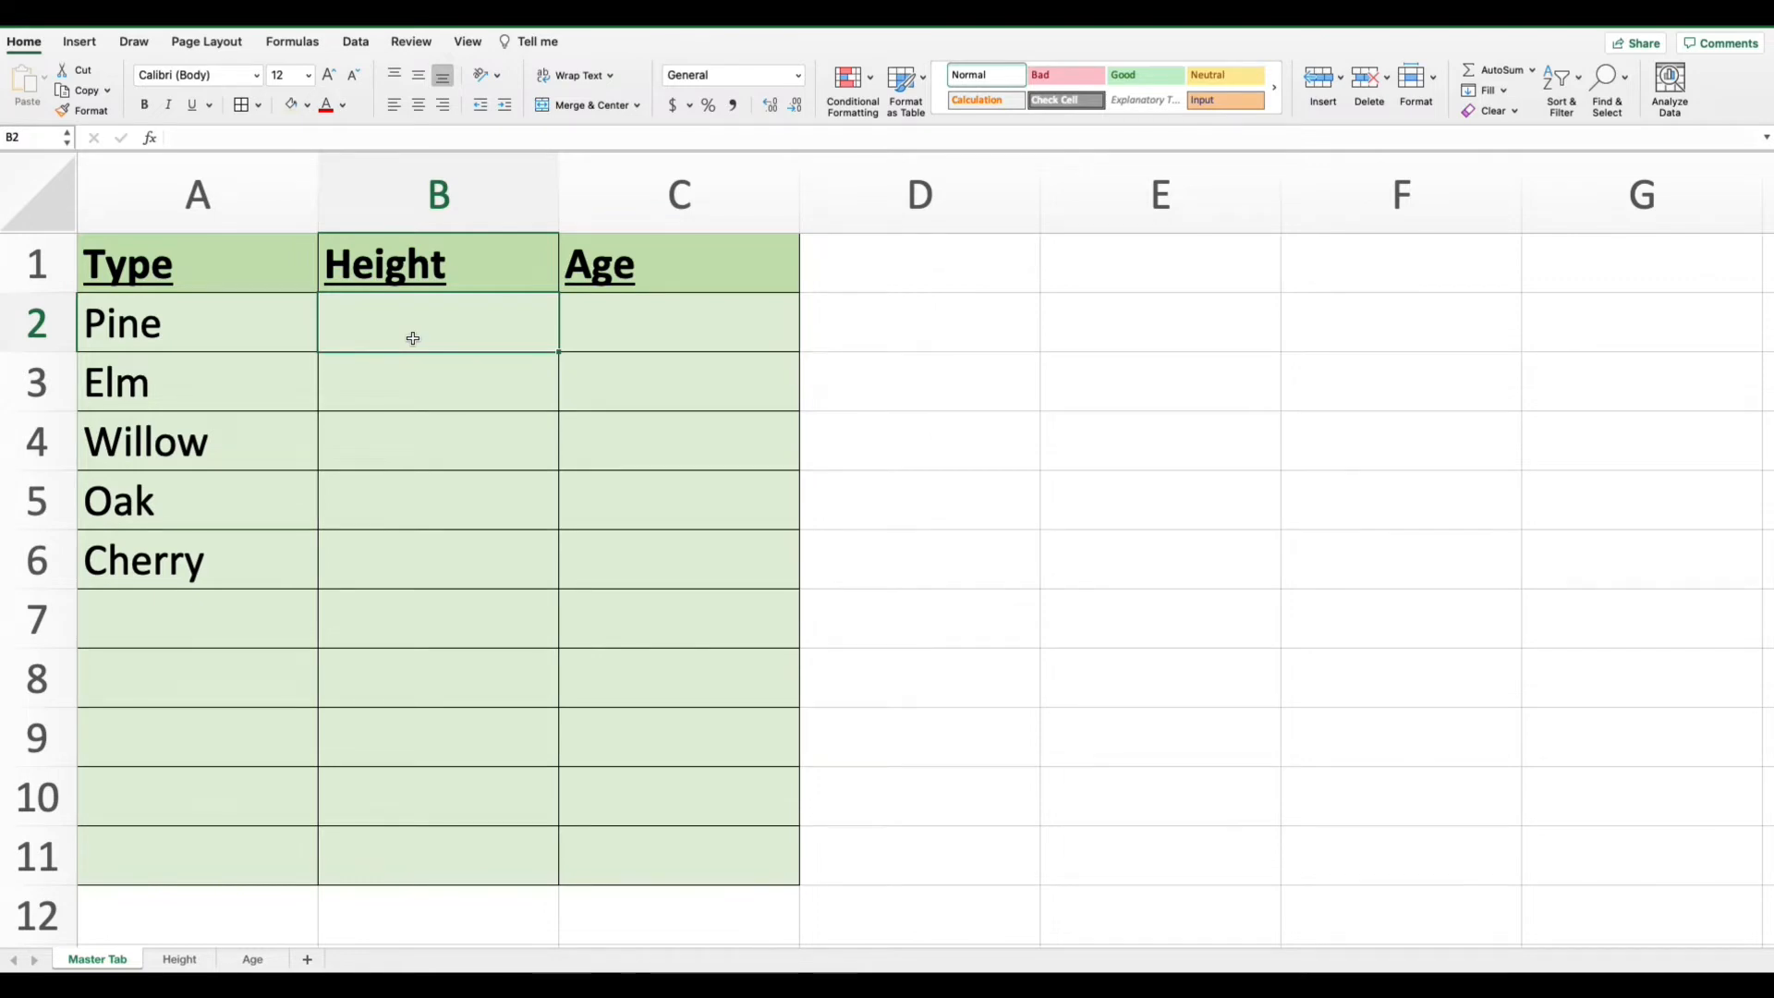
text(=)
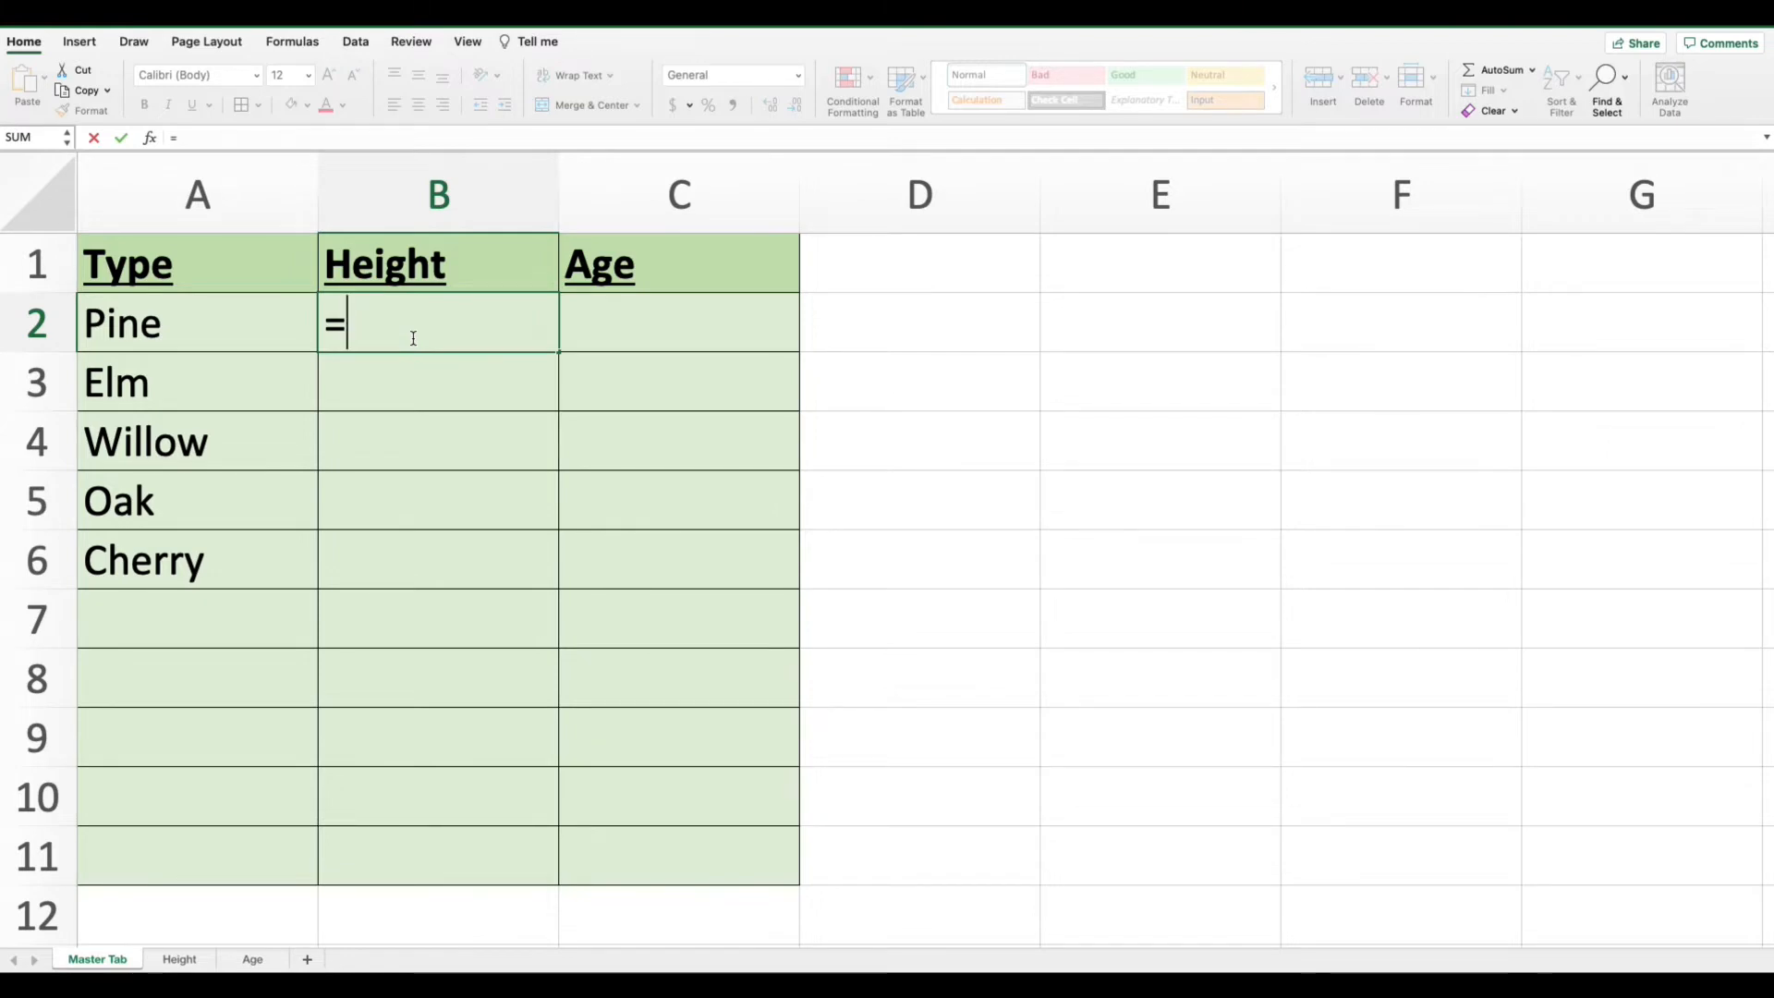
click(339, 400)
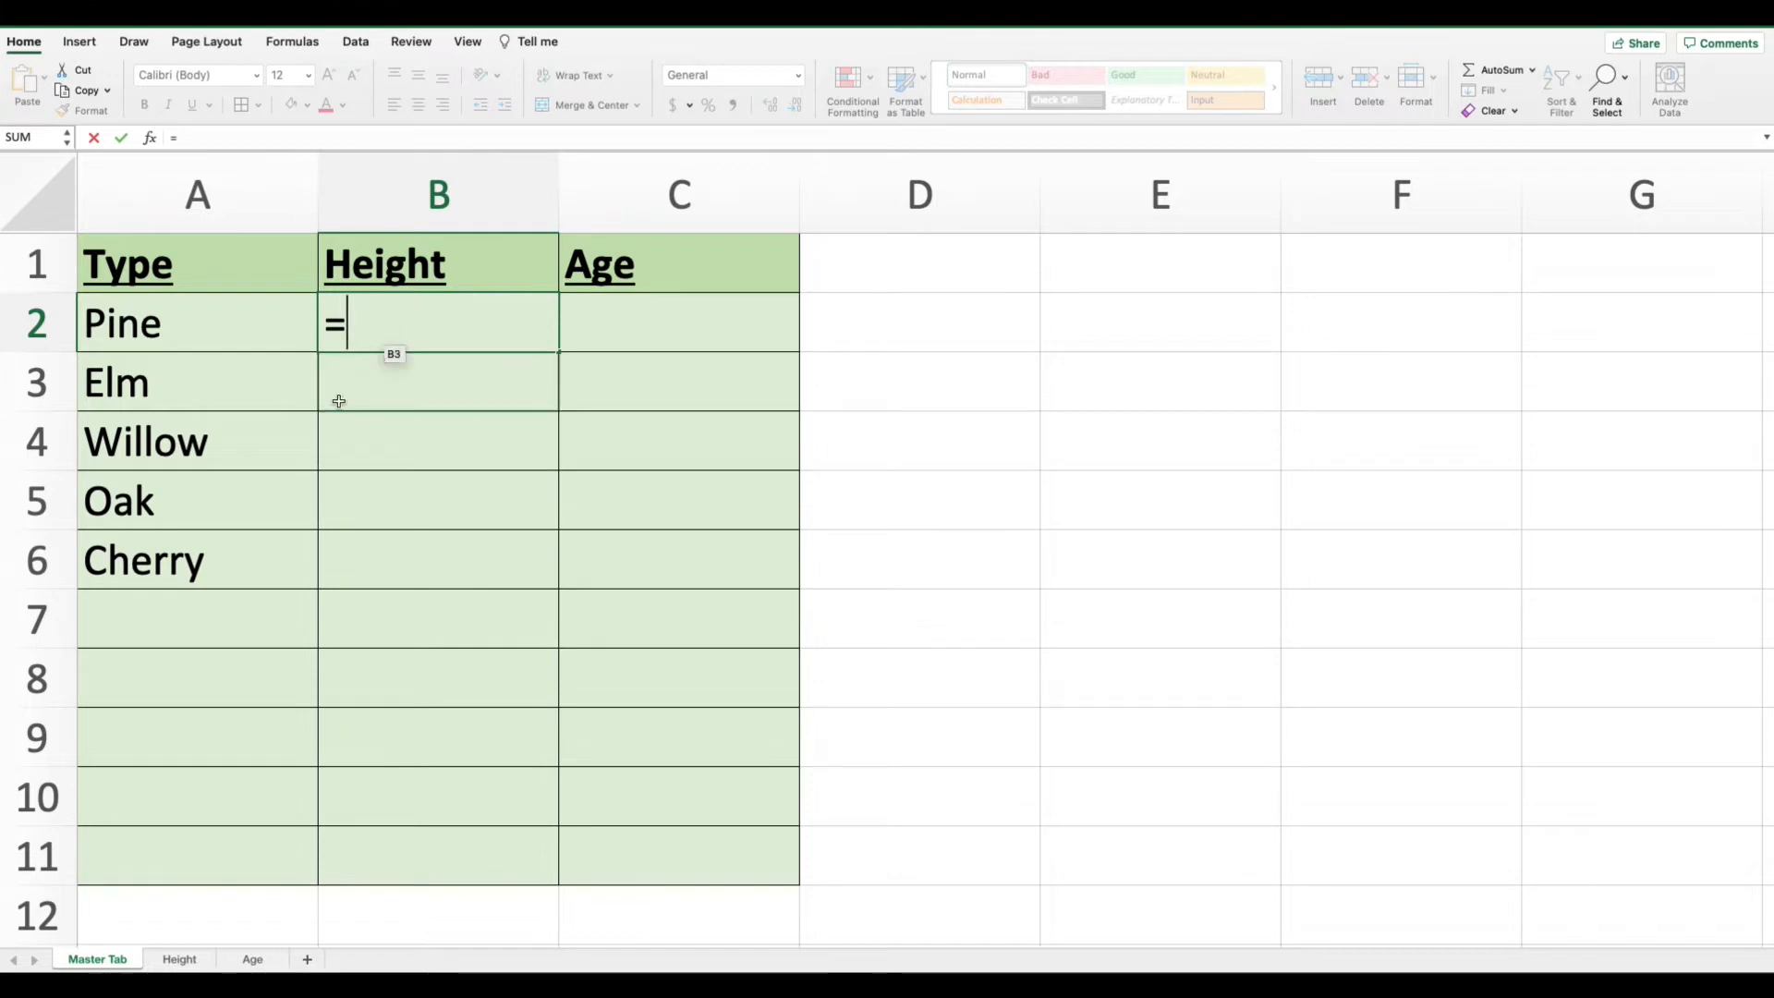
click(180, 961)
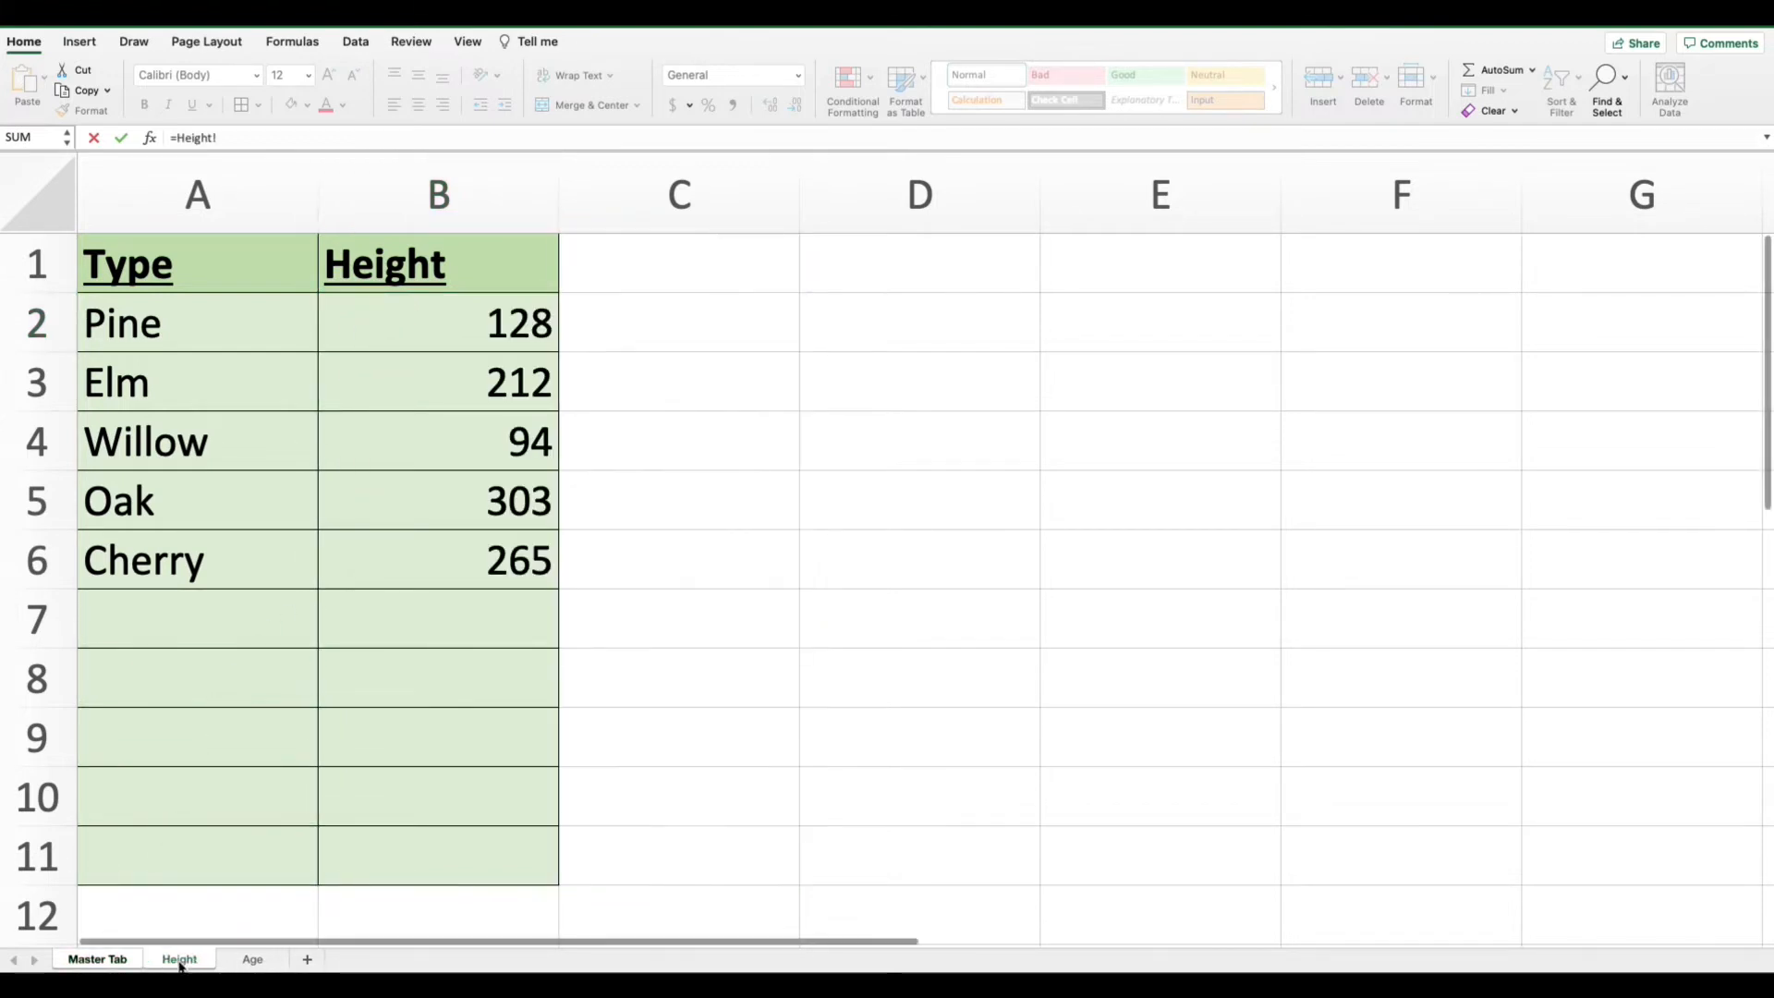
click(402, 330)
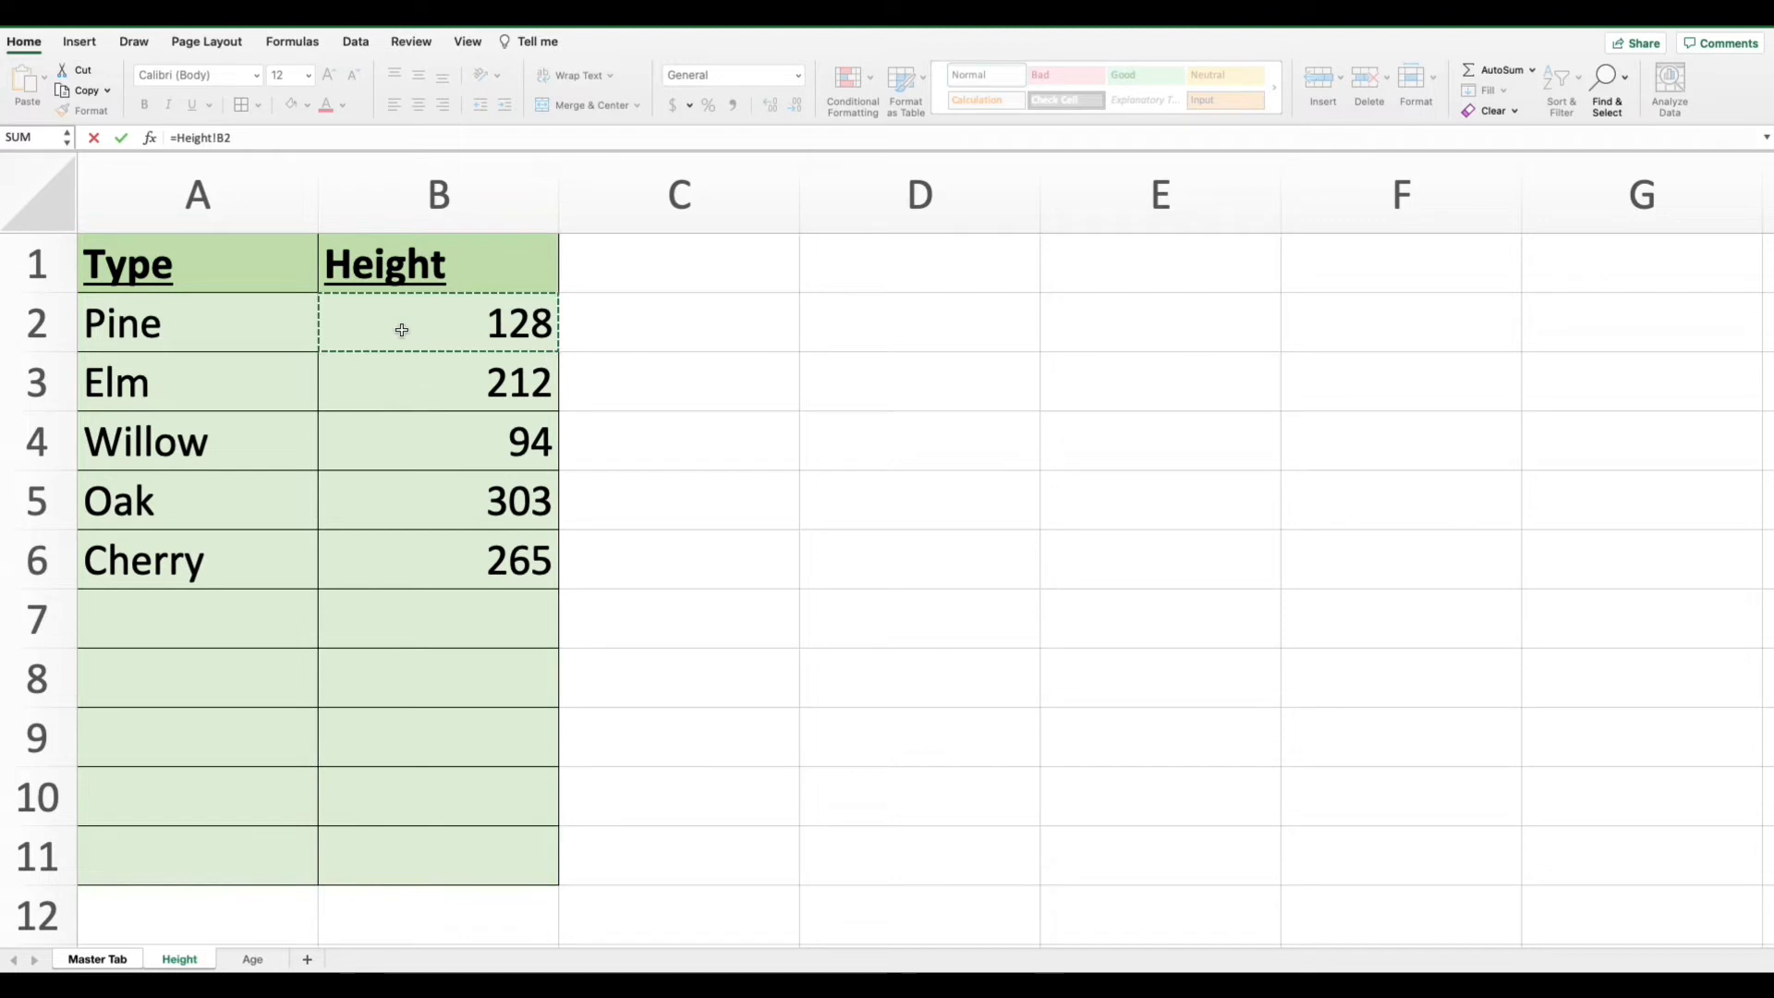
key(Return)
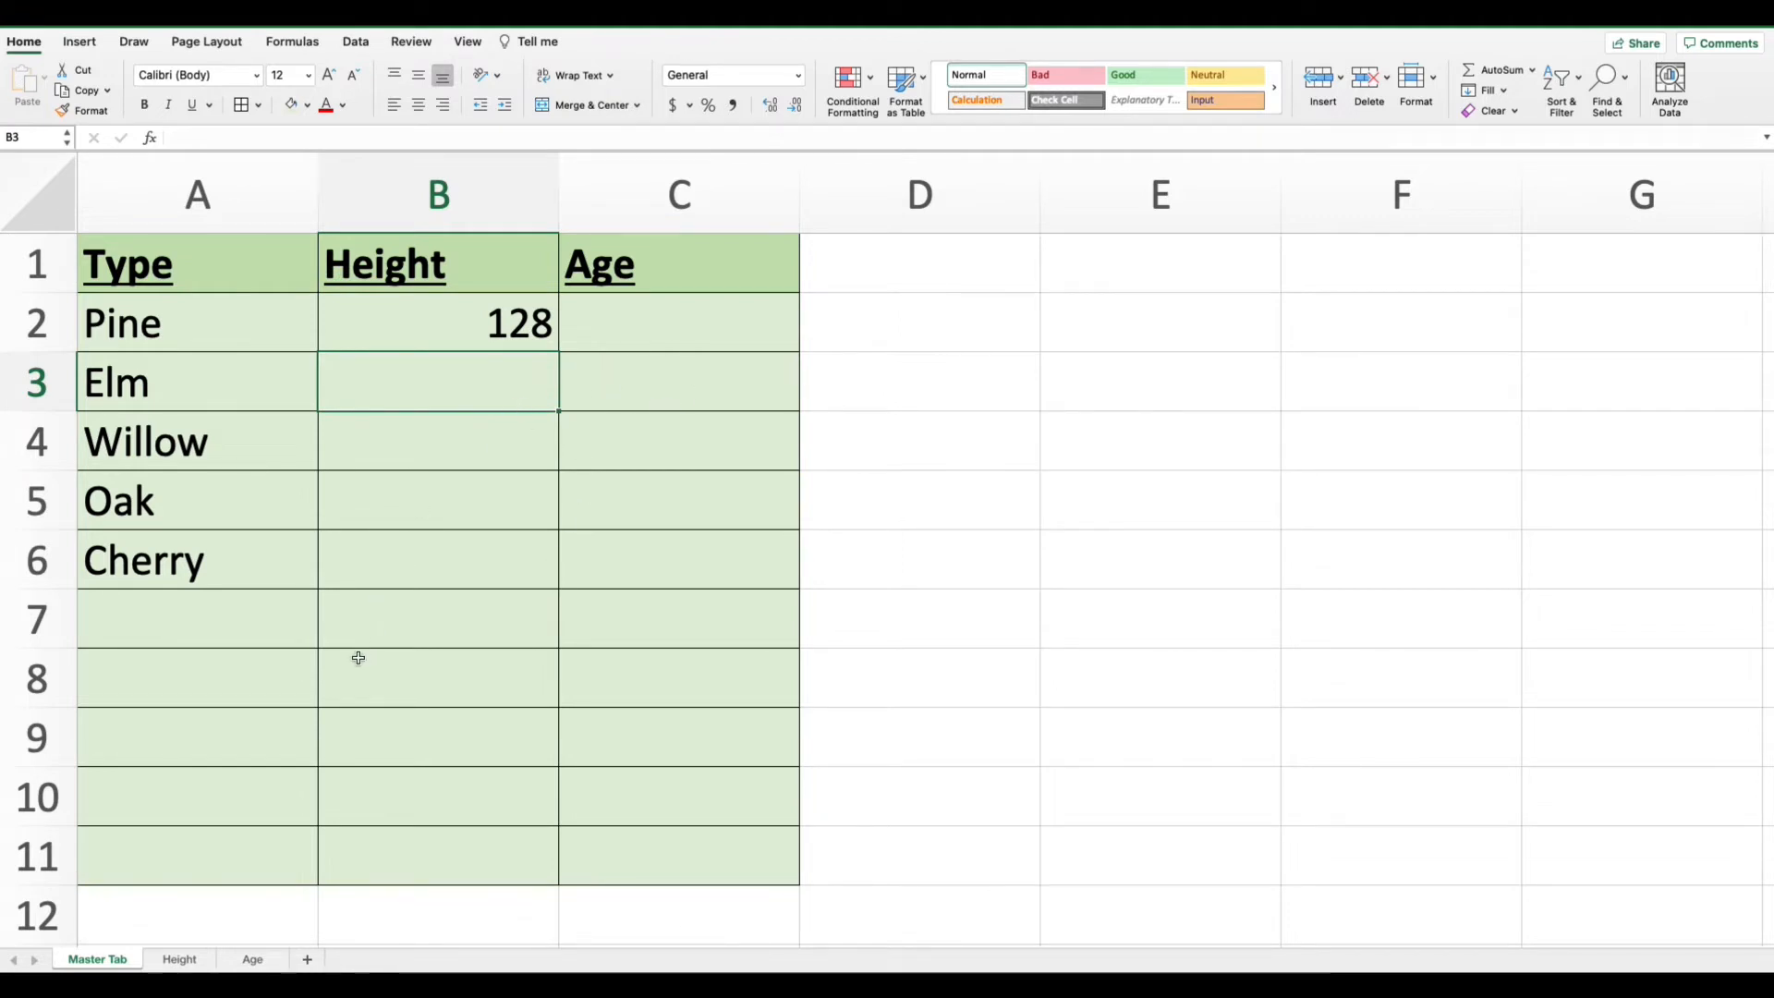
Set Pine's height in B2 of the Height sheet to 122 and check the linked cell B2 on Master Tab.
click(181, 959)
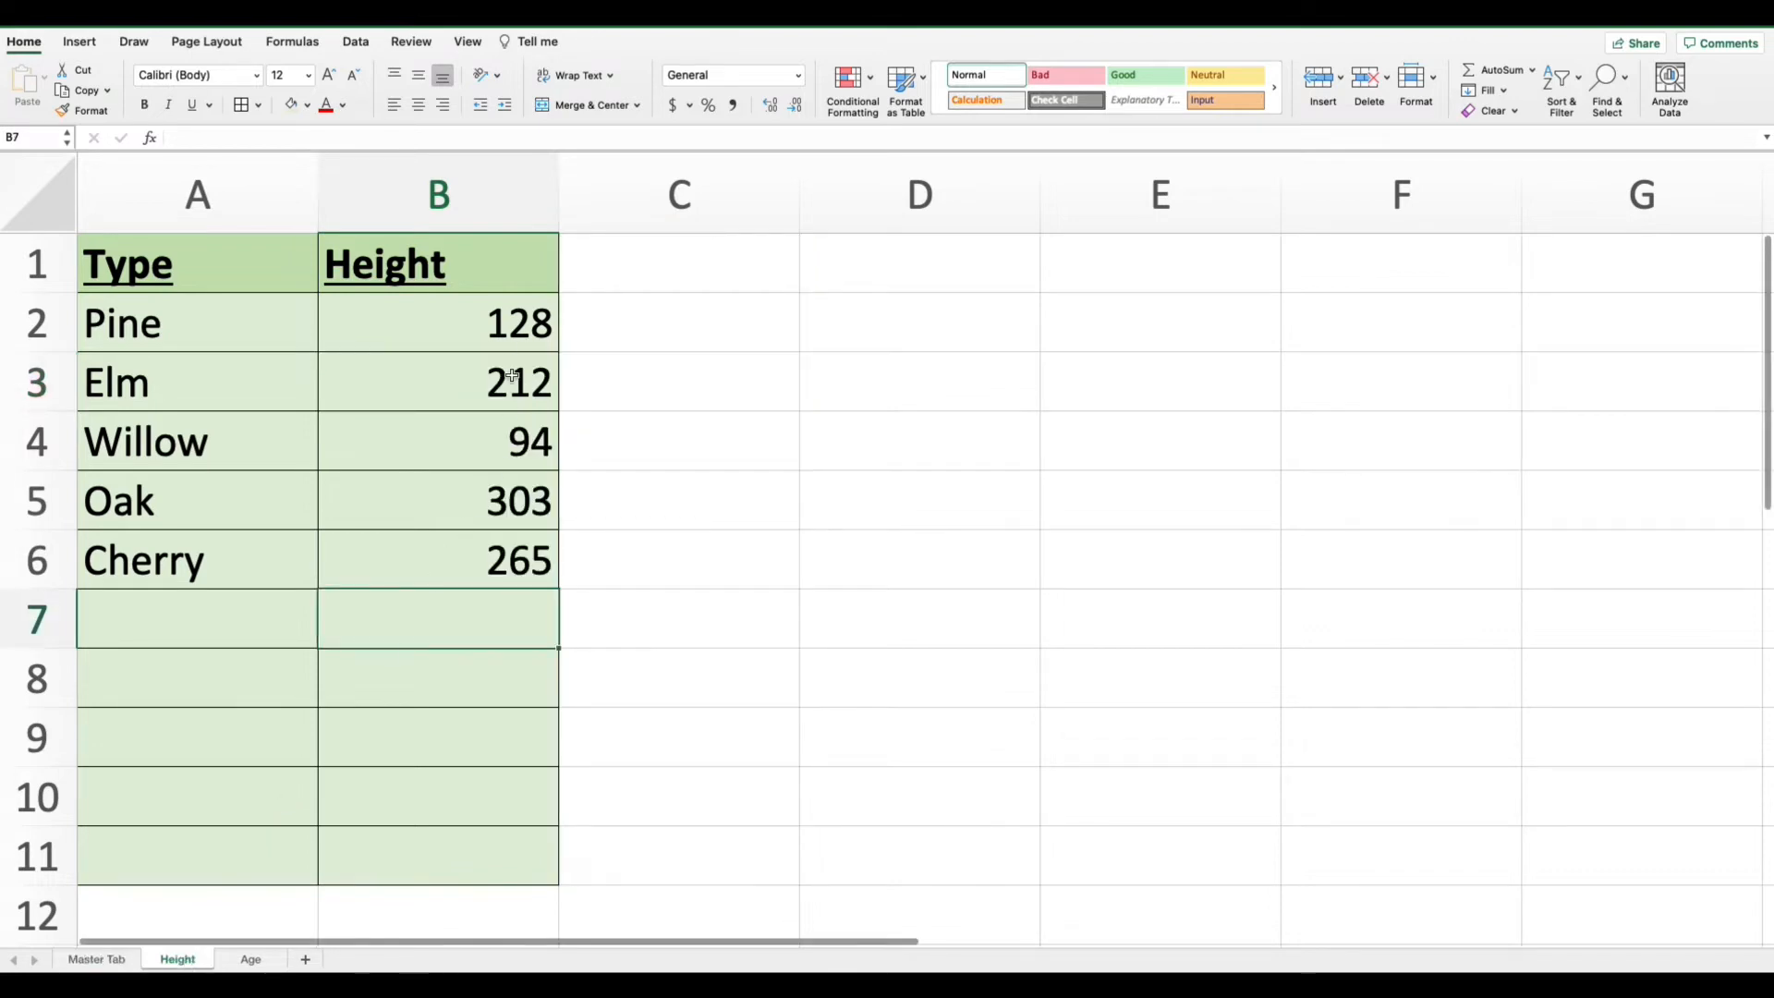
click(492, 319)
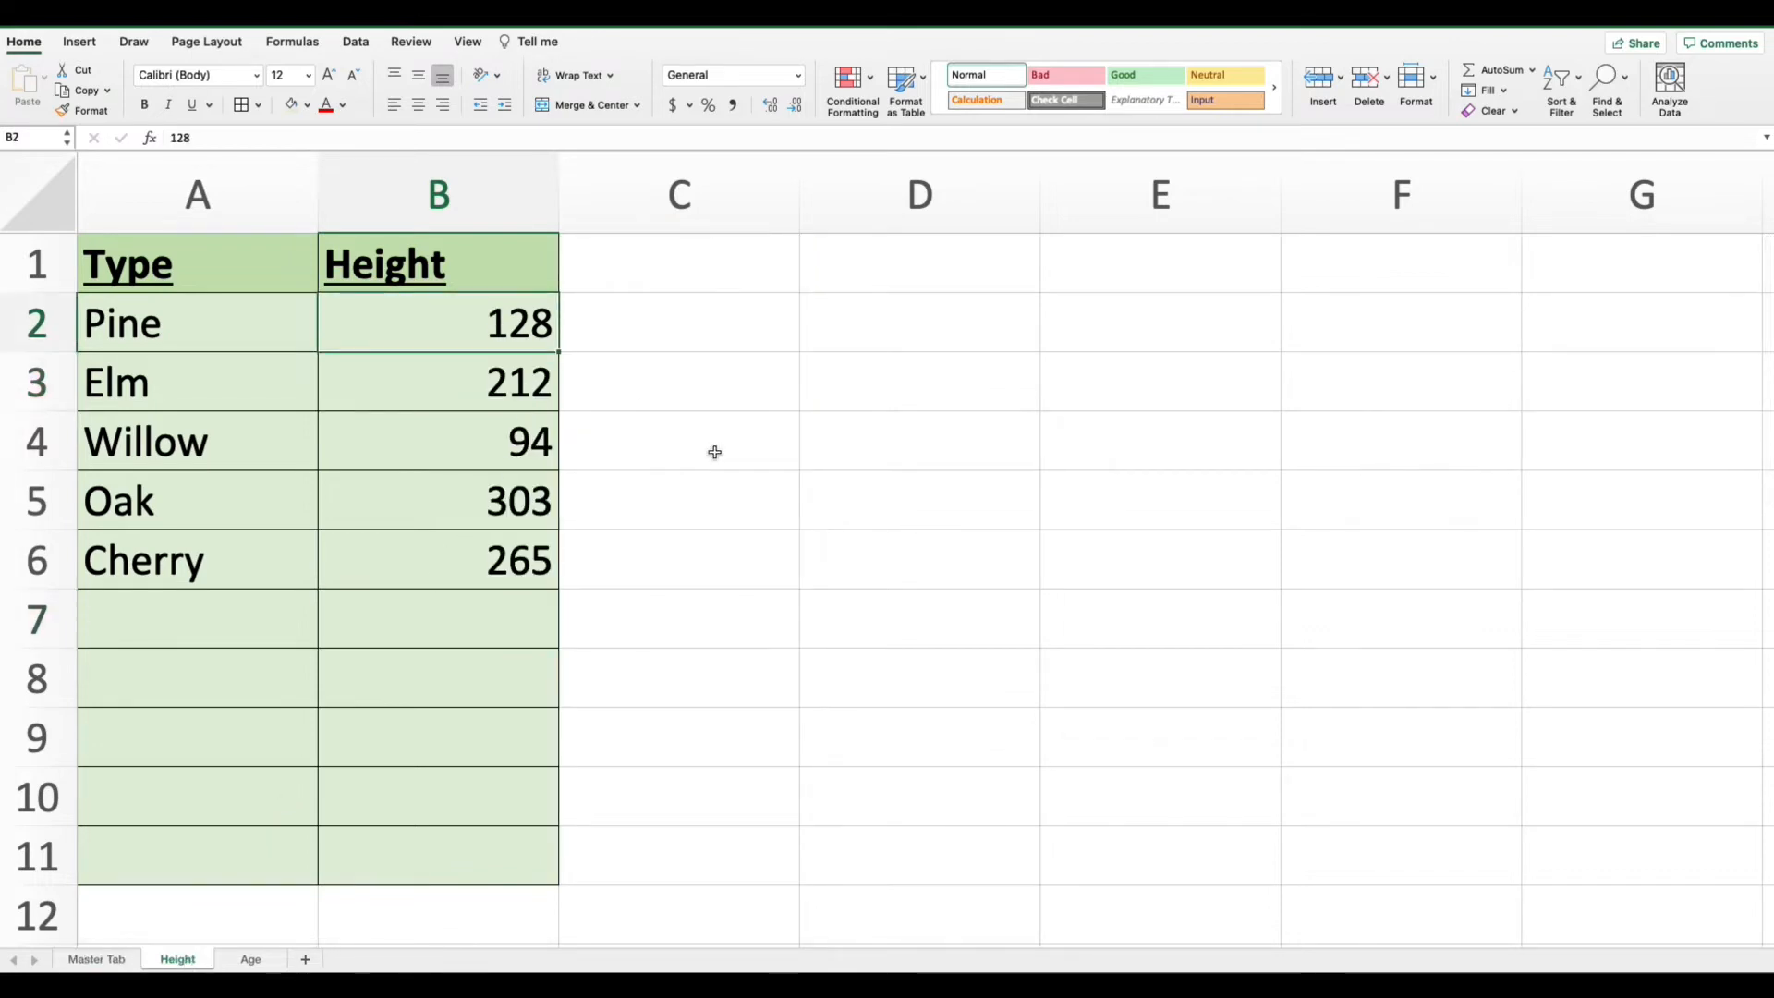
key(F2)
key(BackSpace)
text(2)
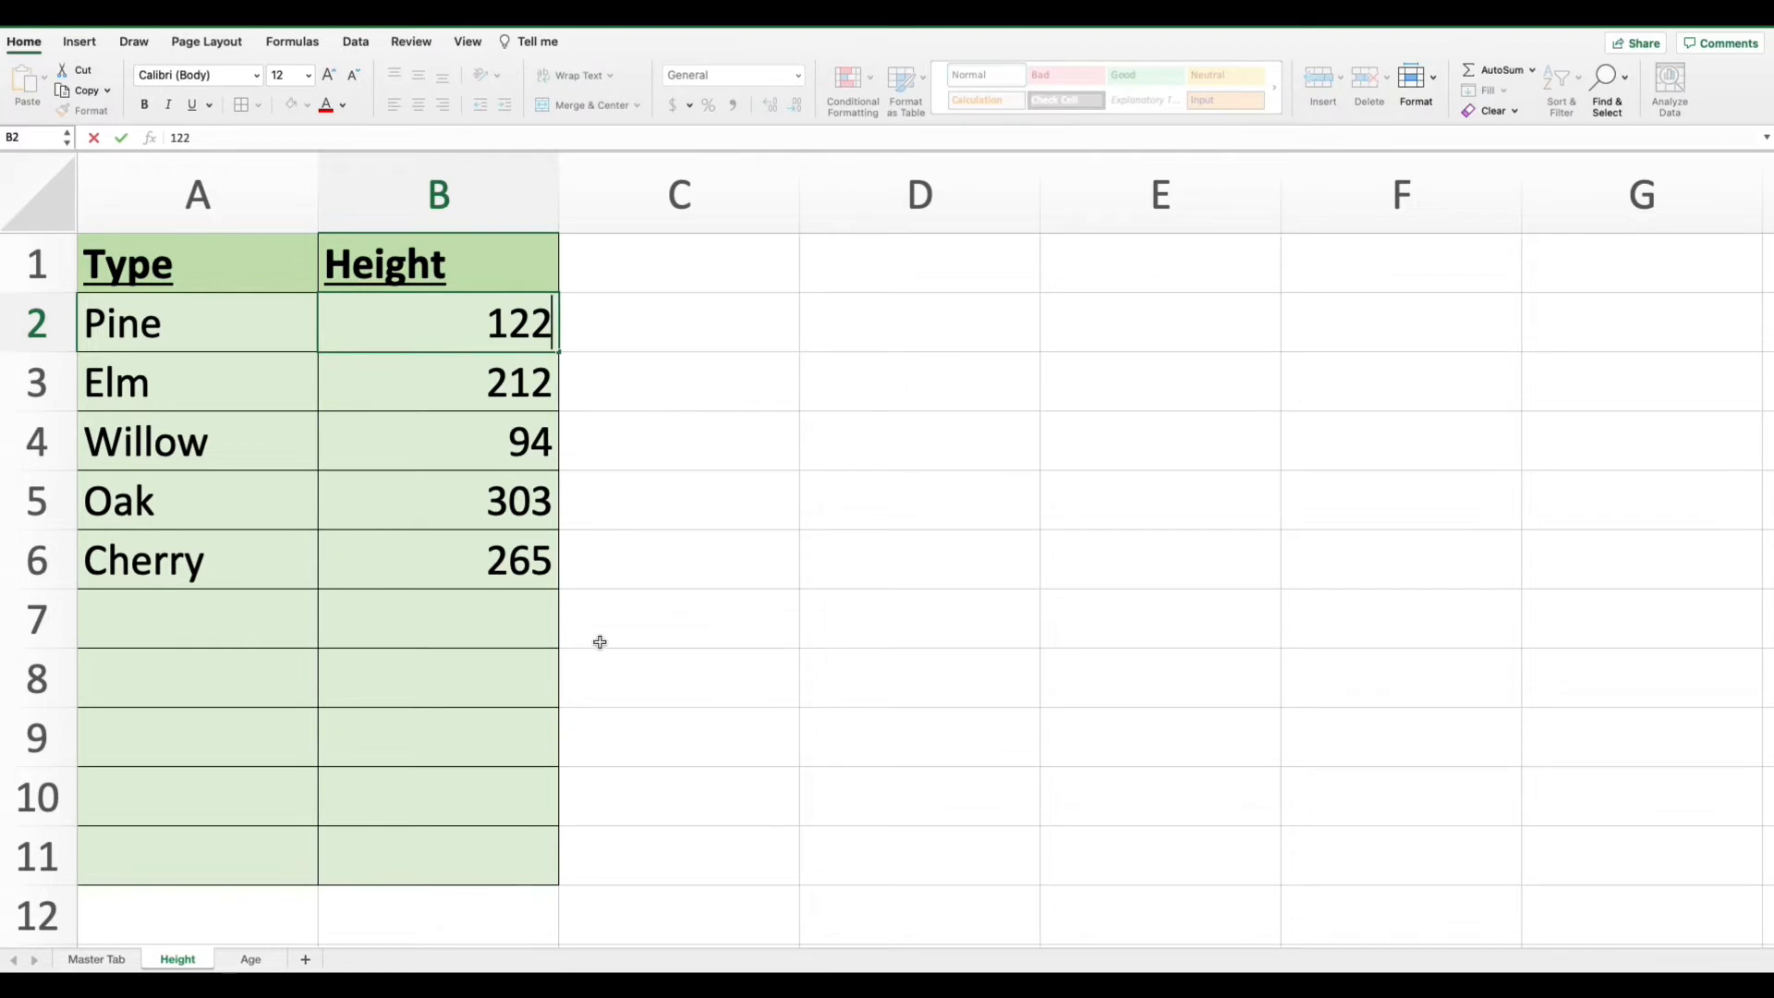
click(97, 959)
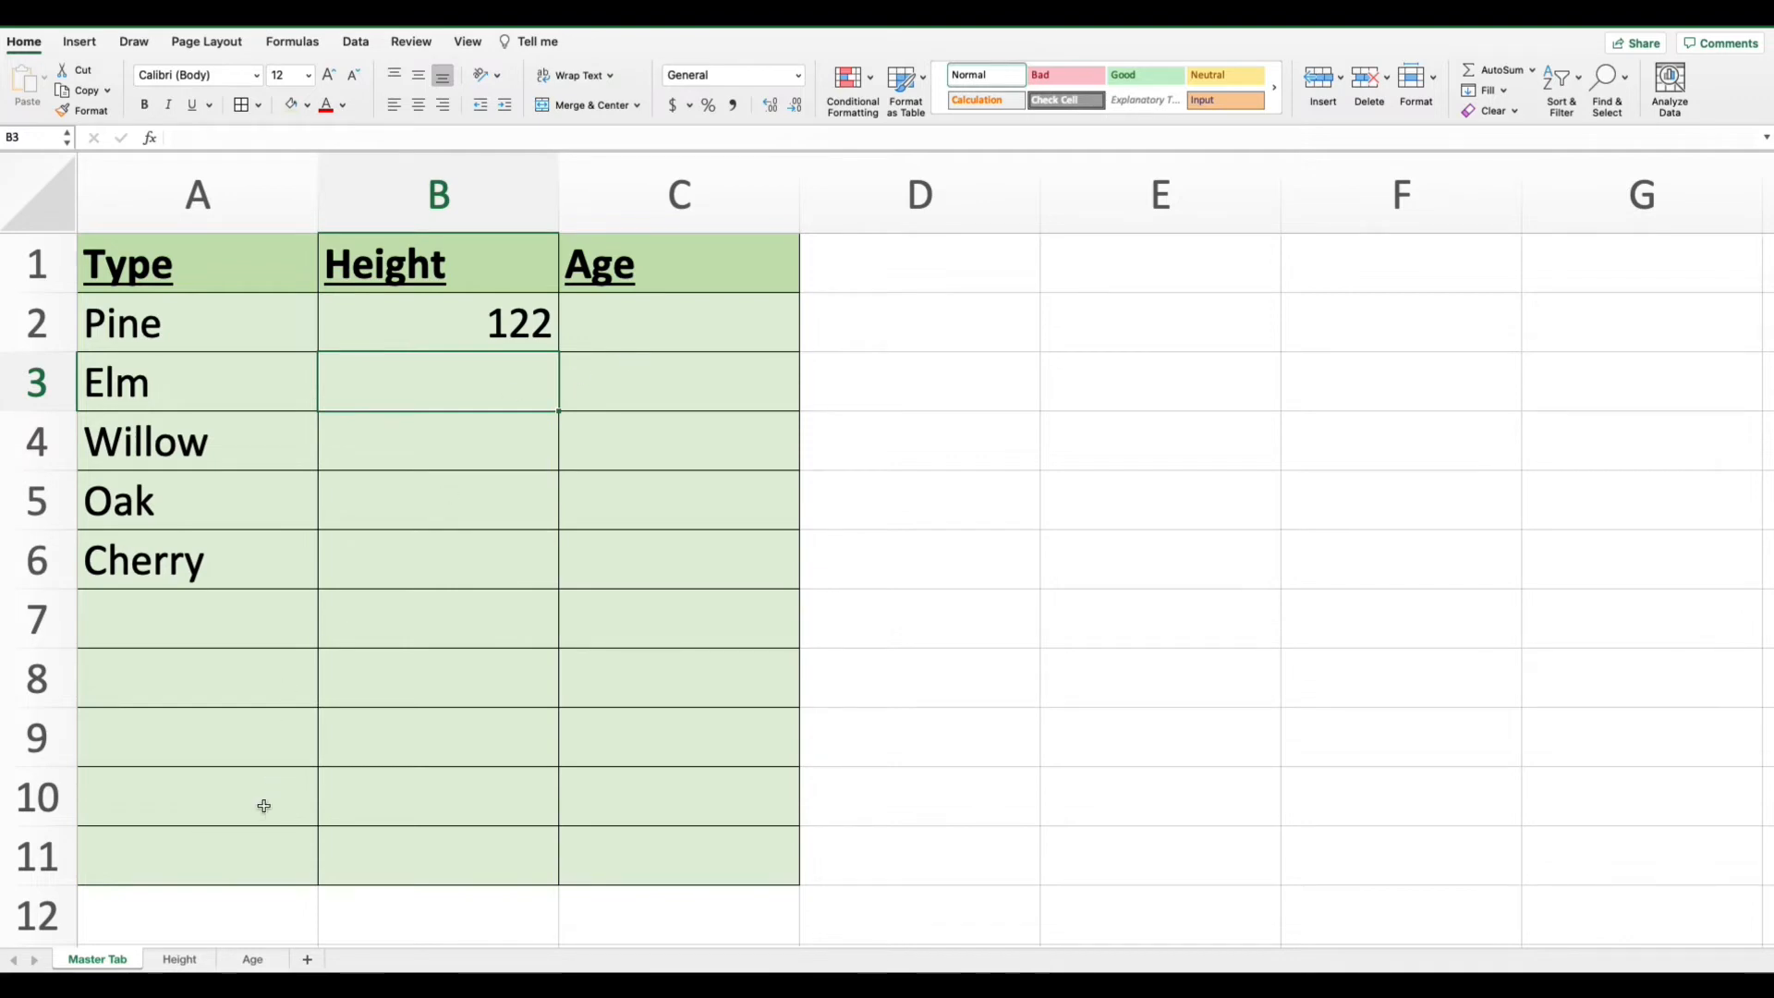
key(Up)
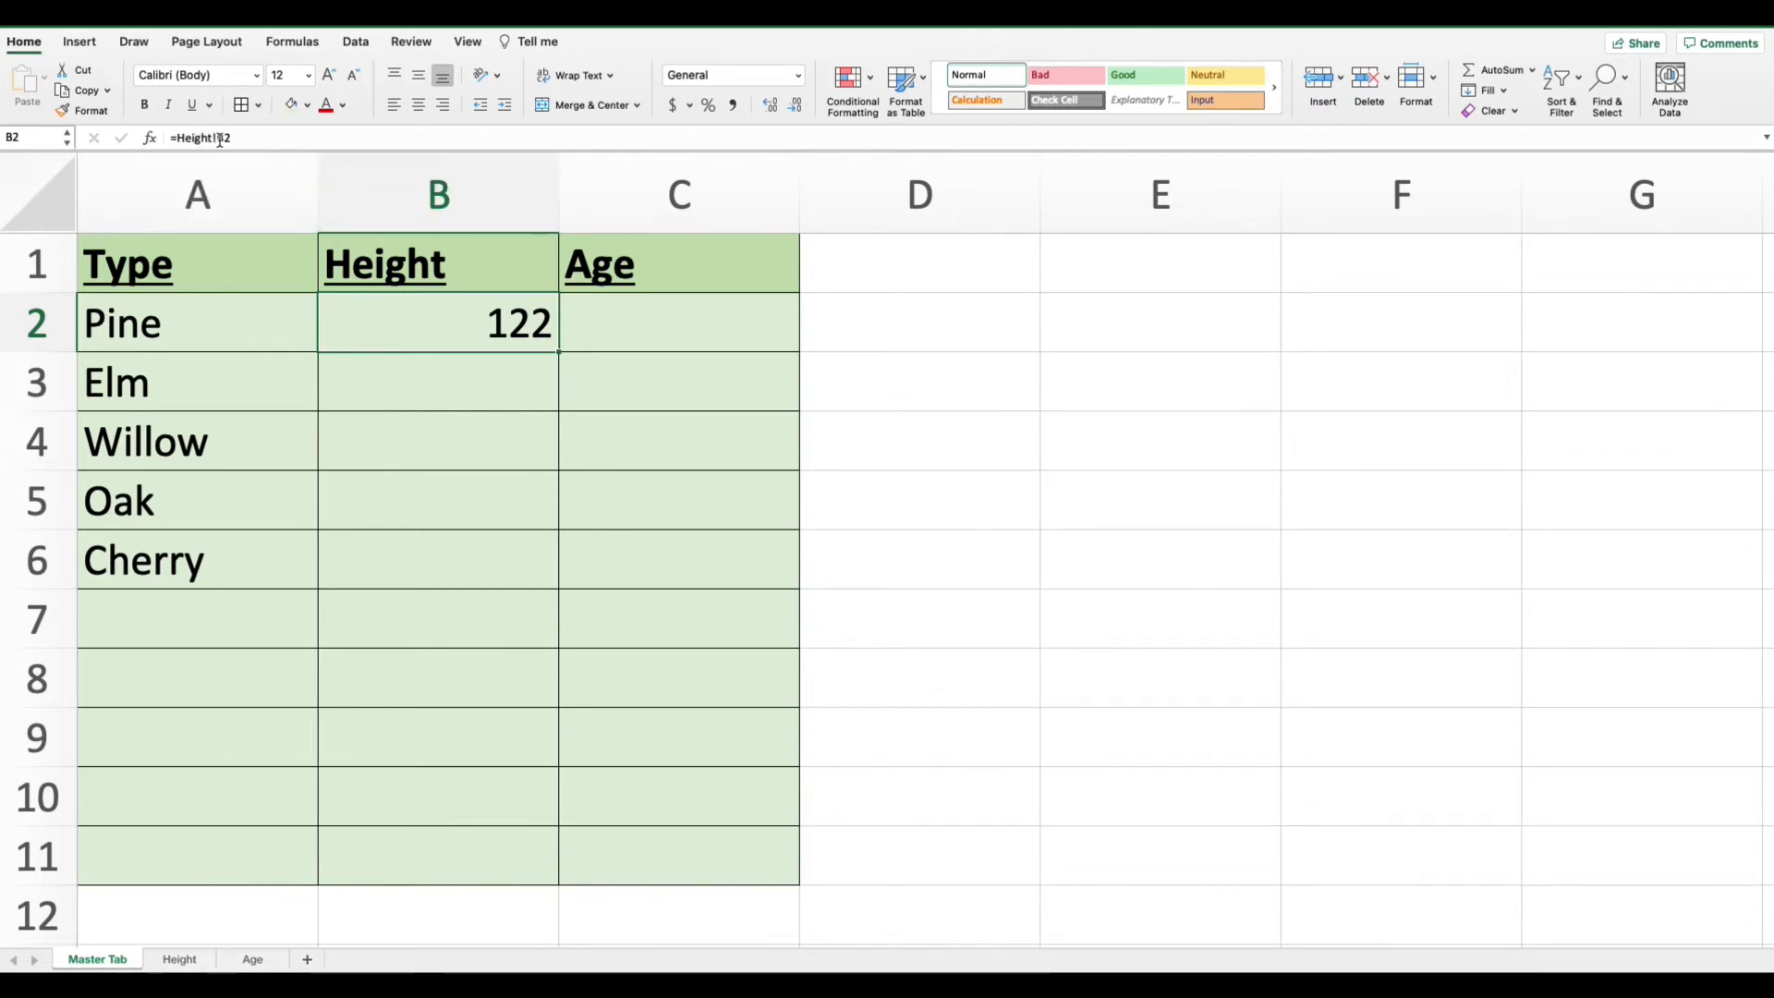
Enter the formula =Age!B2 in cell C2 of Master Tab for Pine's age.
click(637, 321)
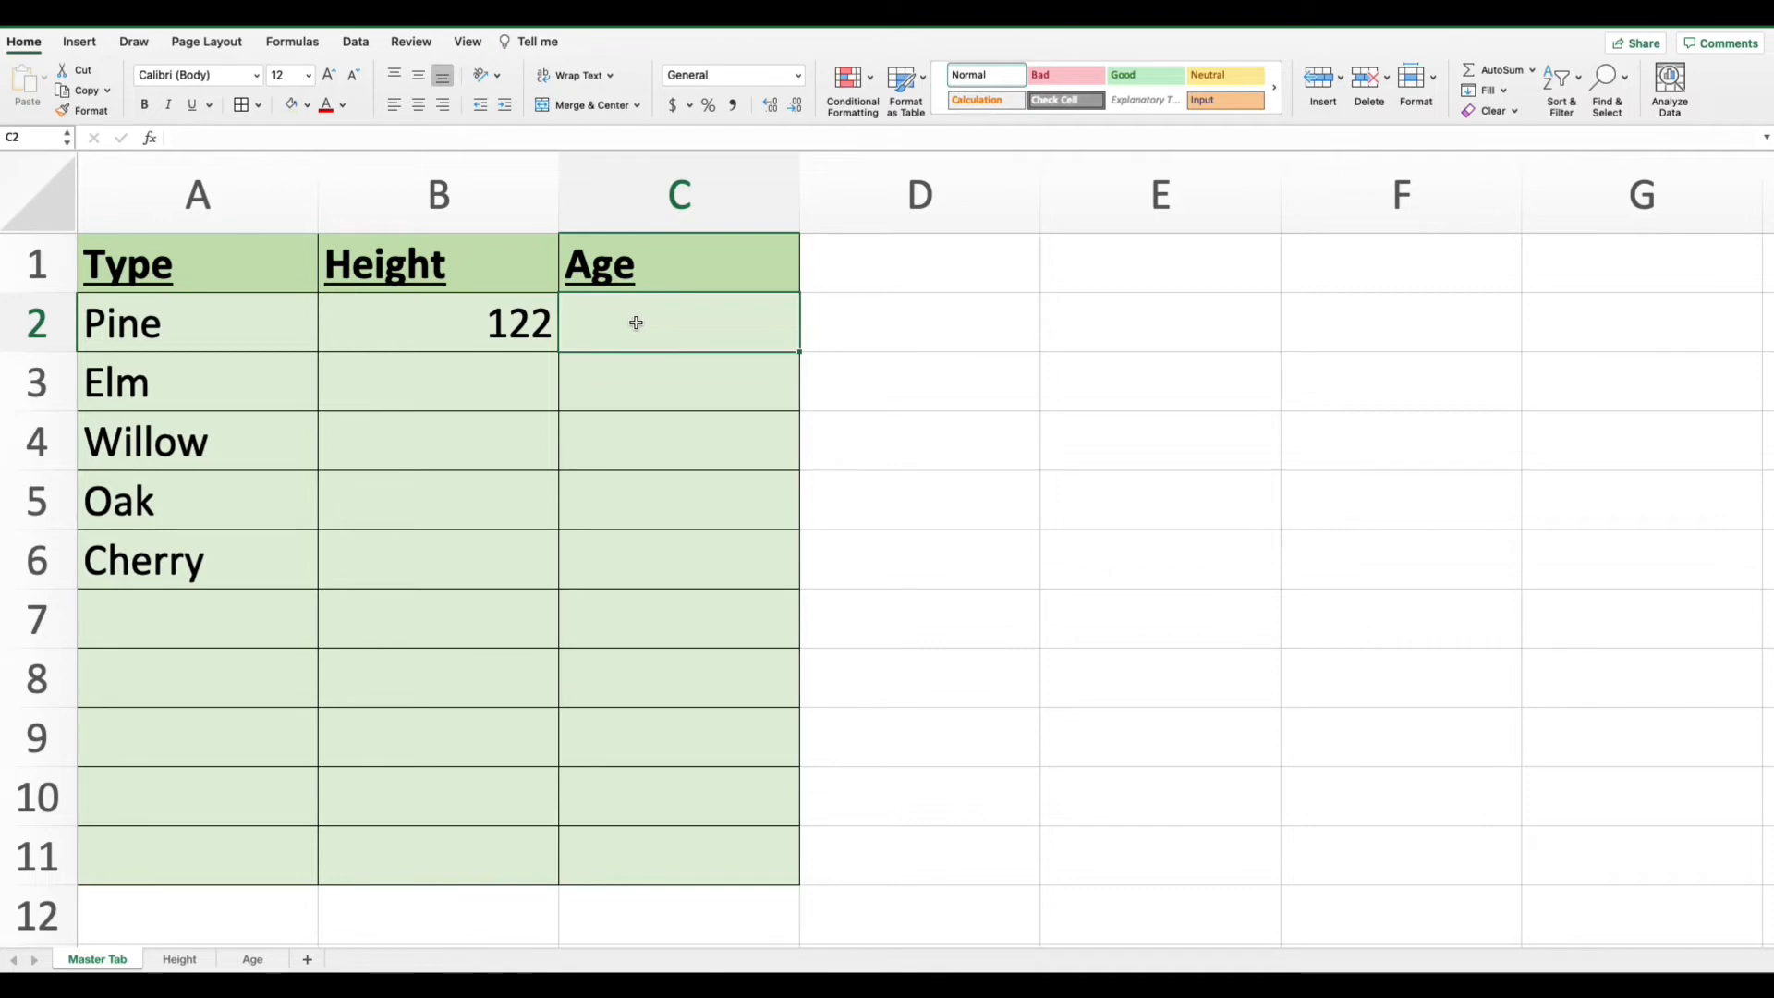
text(=Age)
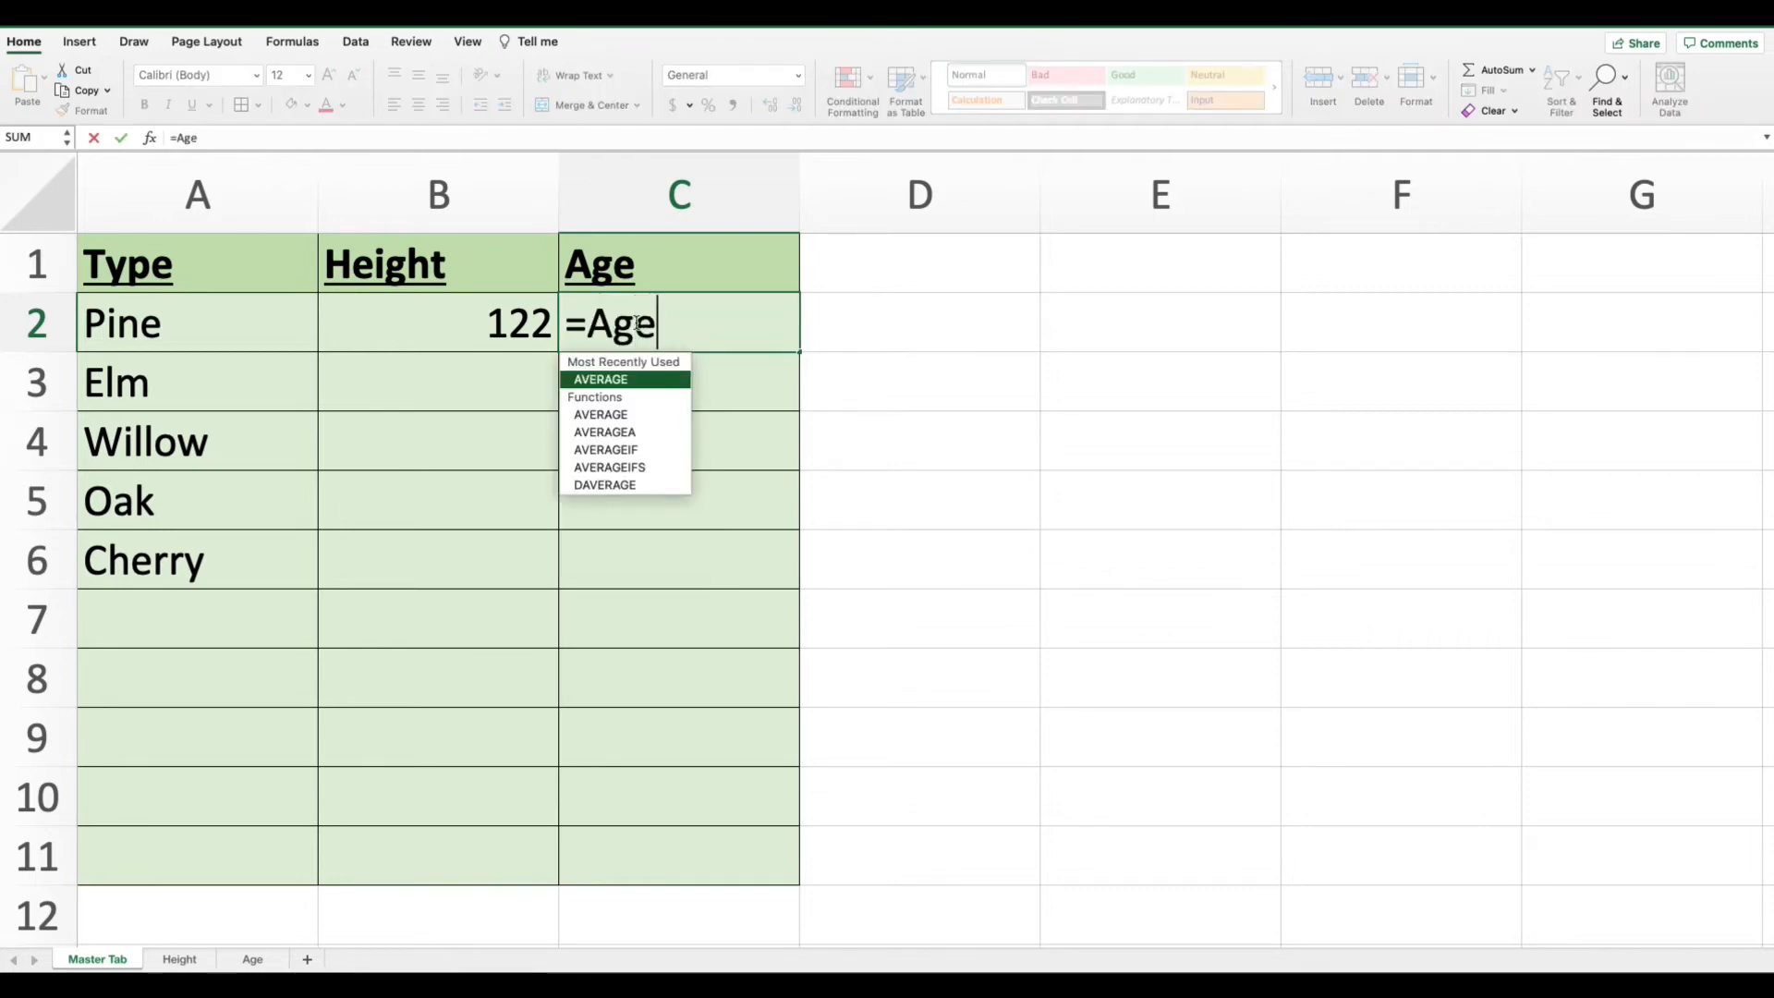
text(!)
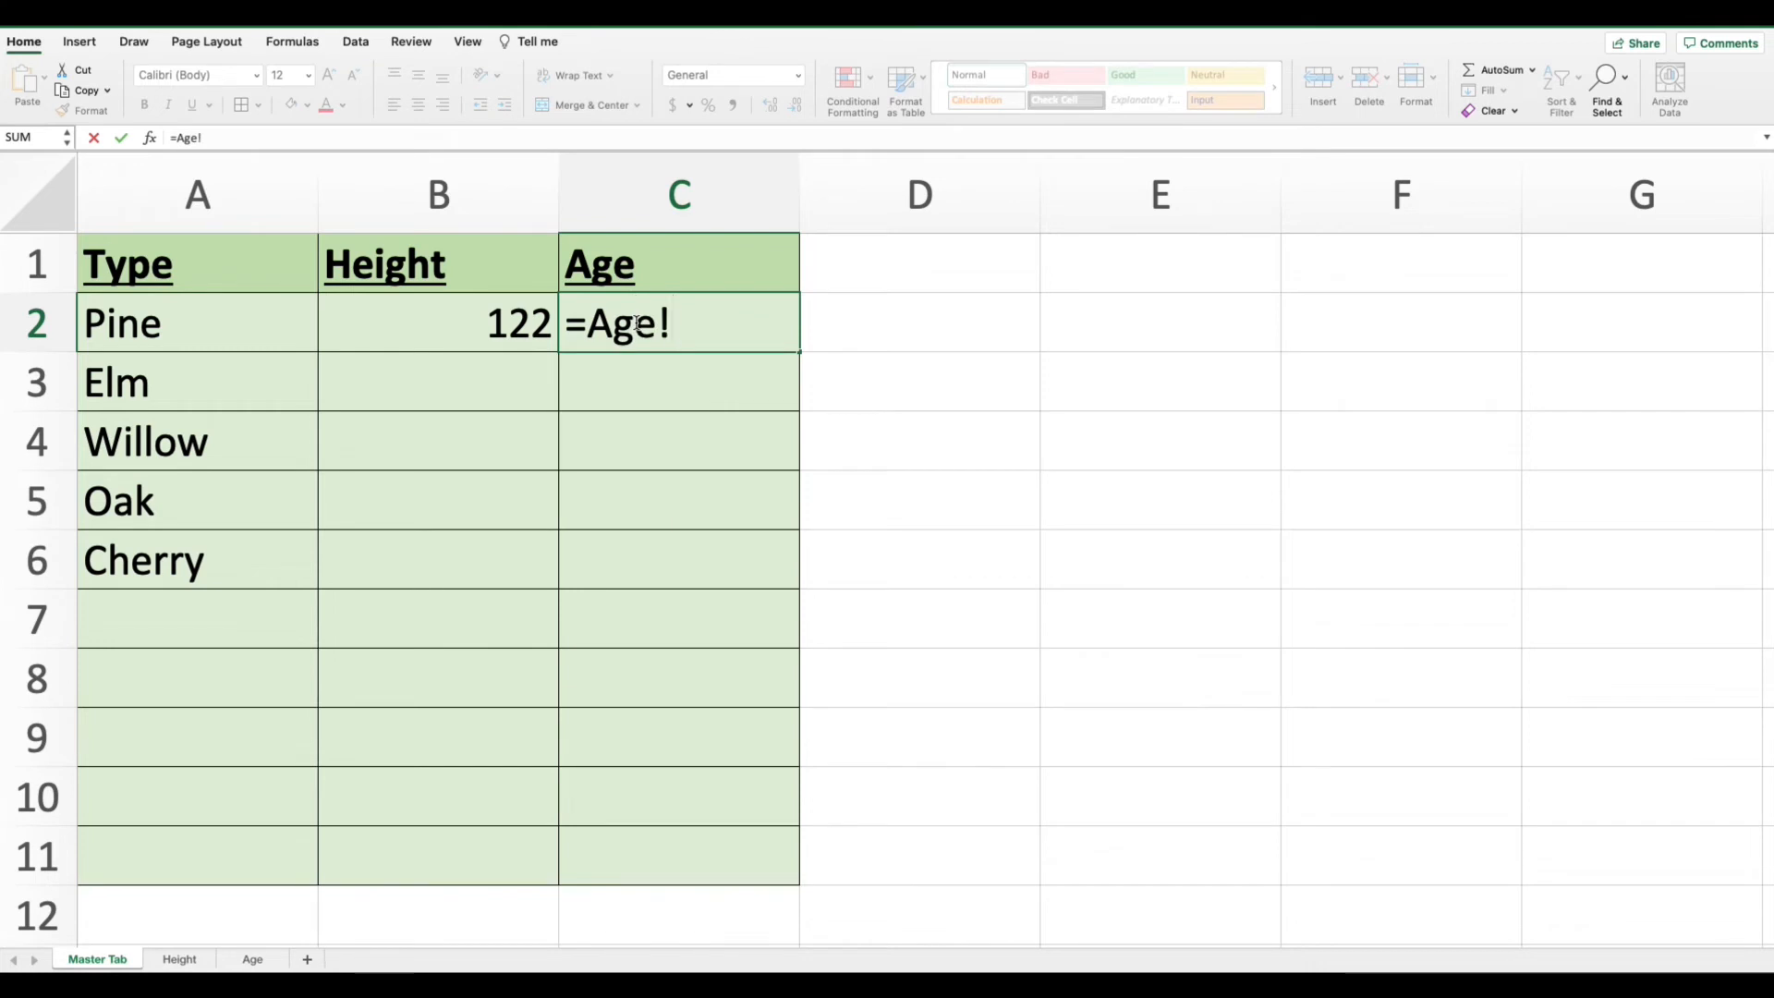
text(B2)
key(Return)
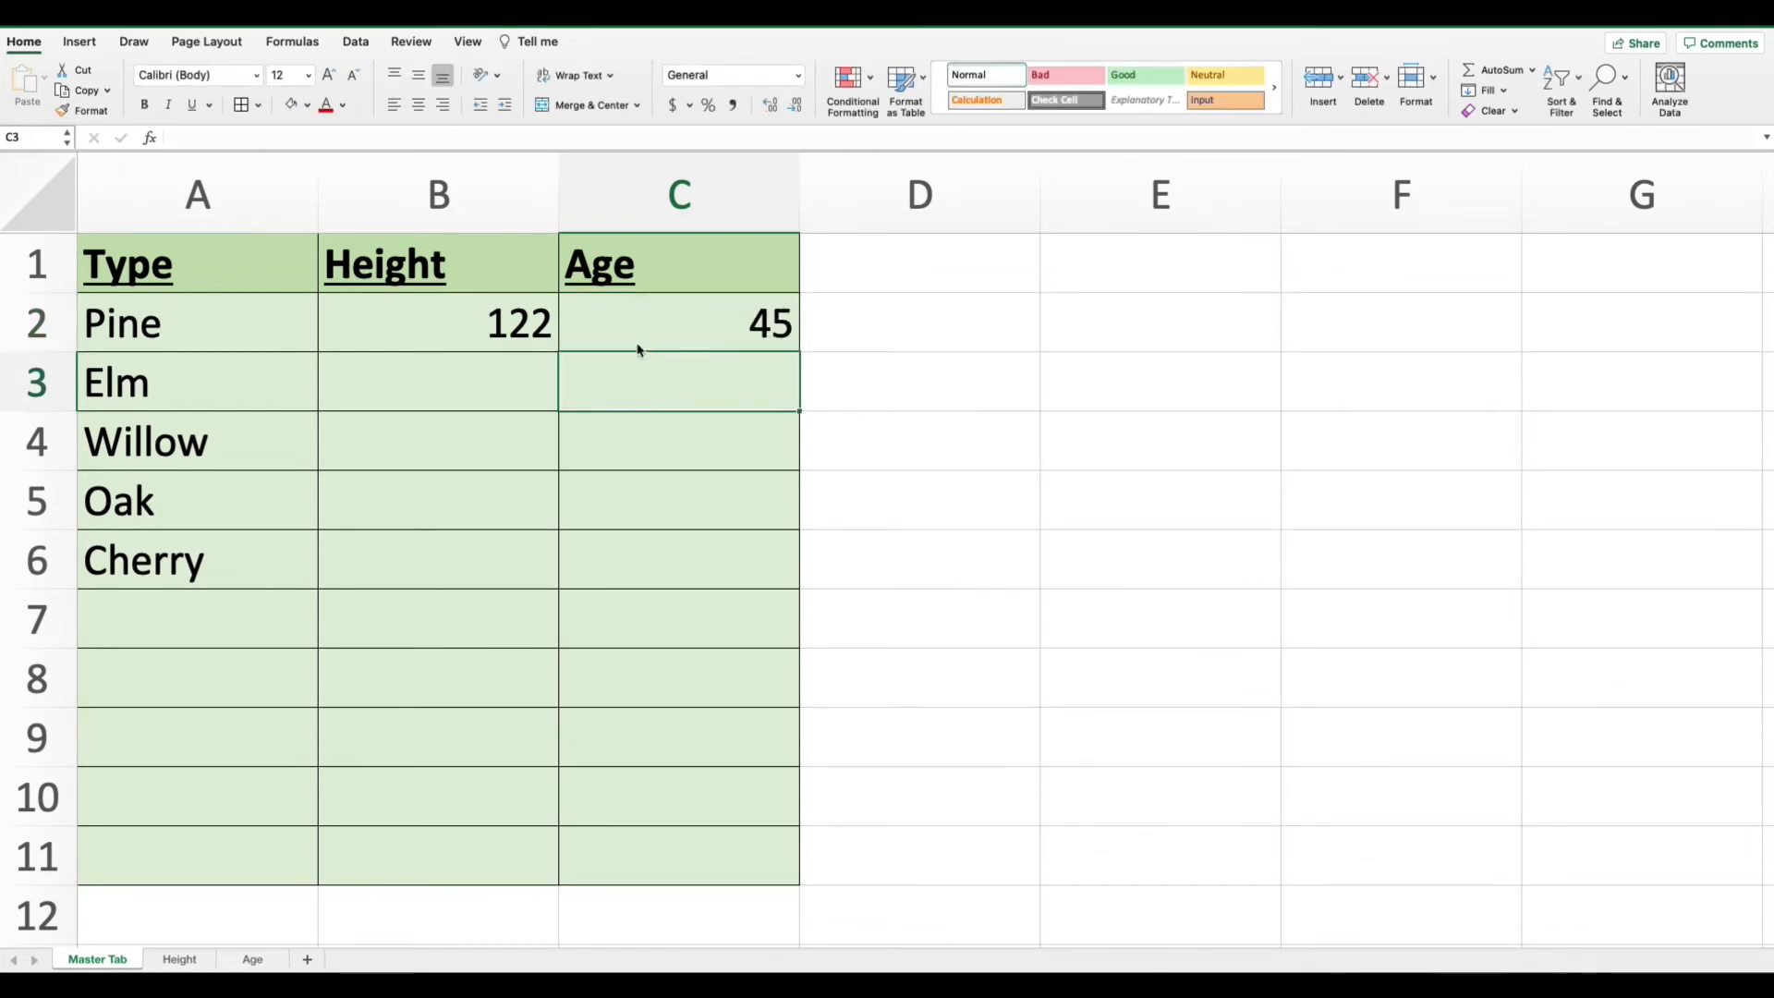
Check Pine's age on the Age sheet and clear the formula from cell C2 of Master Tab.
click(253, 959)
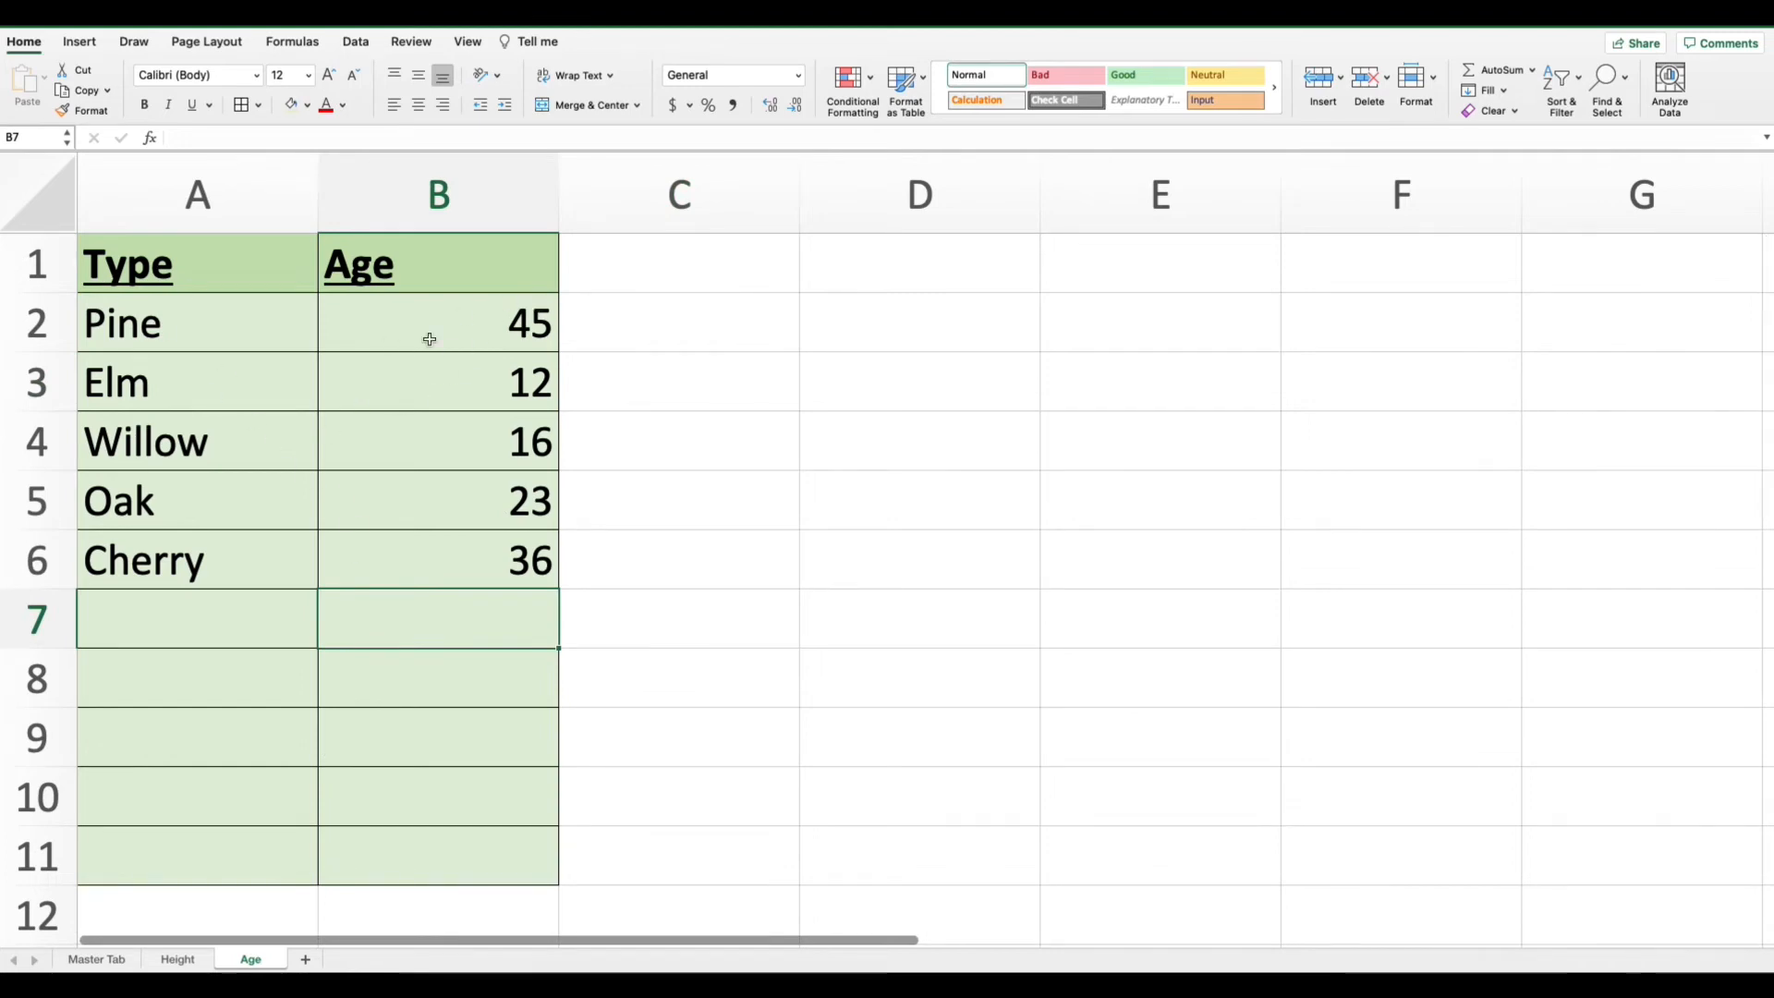
click(97, 959)
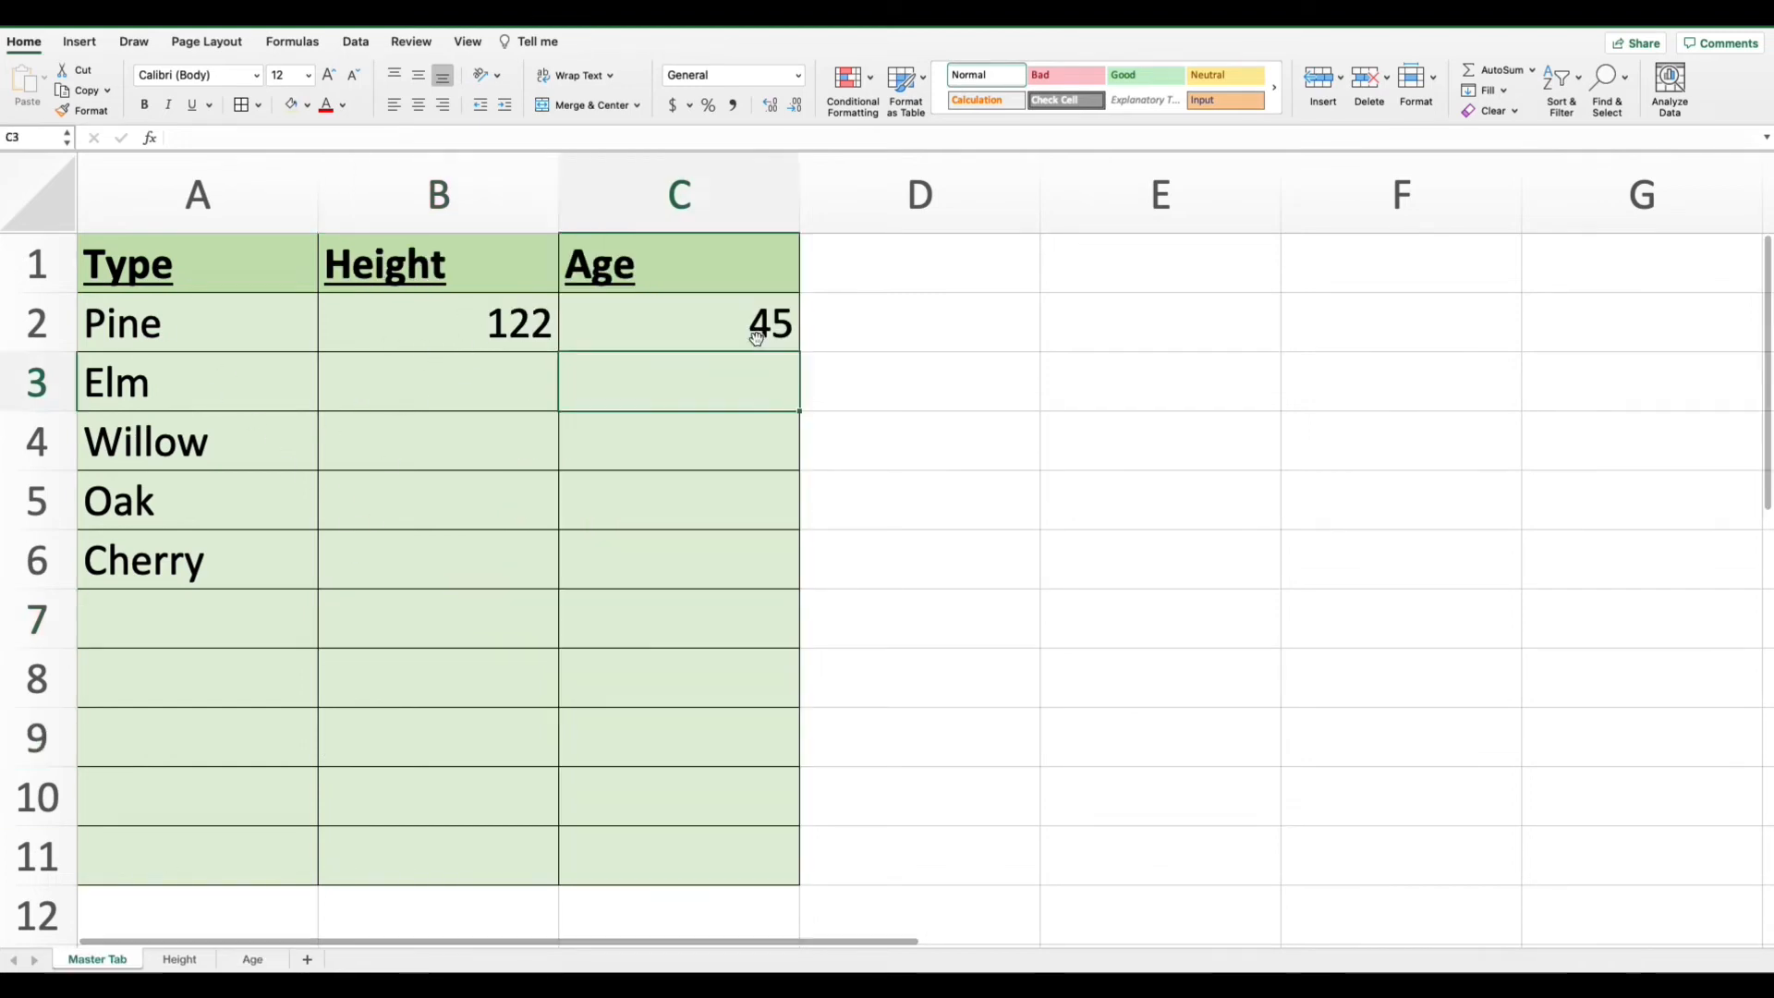
key(Delete)
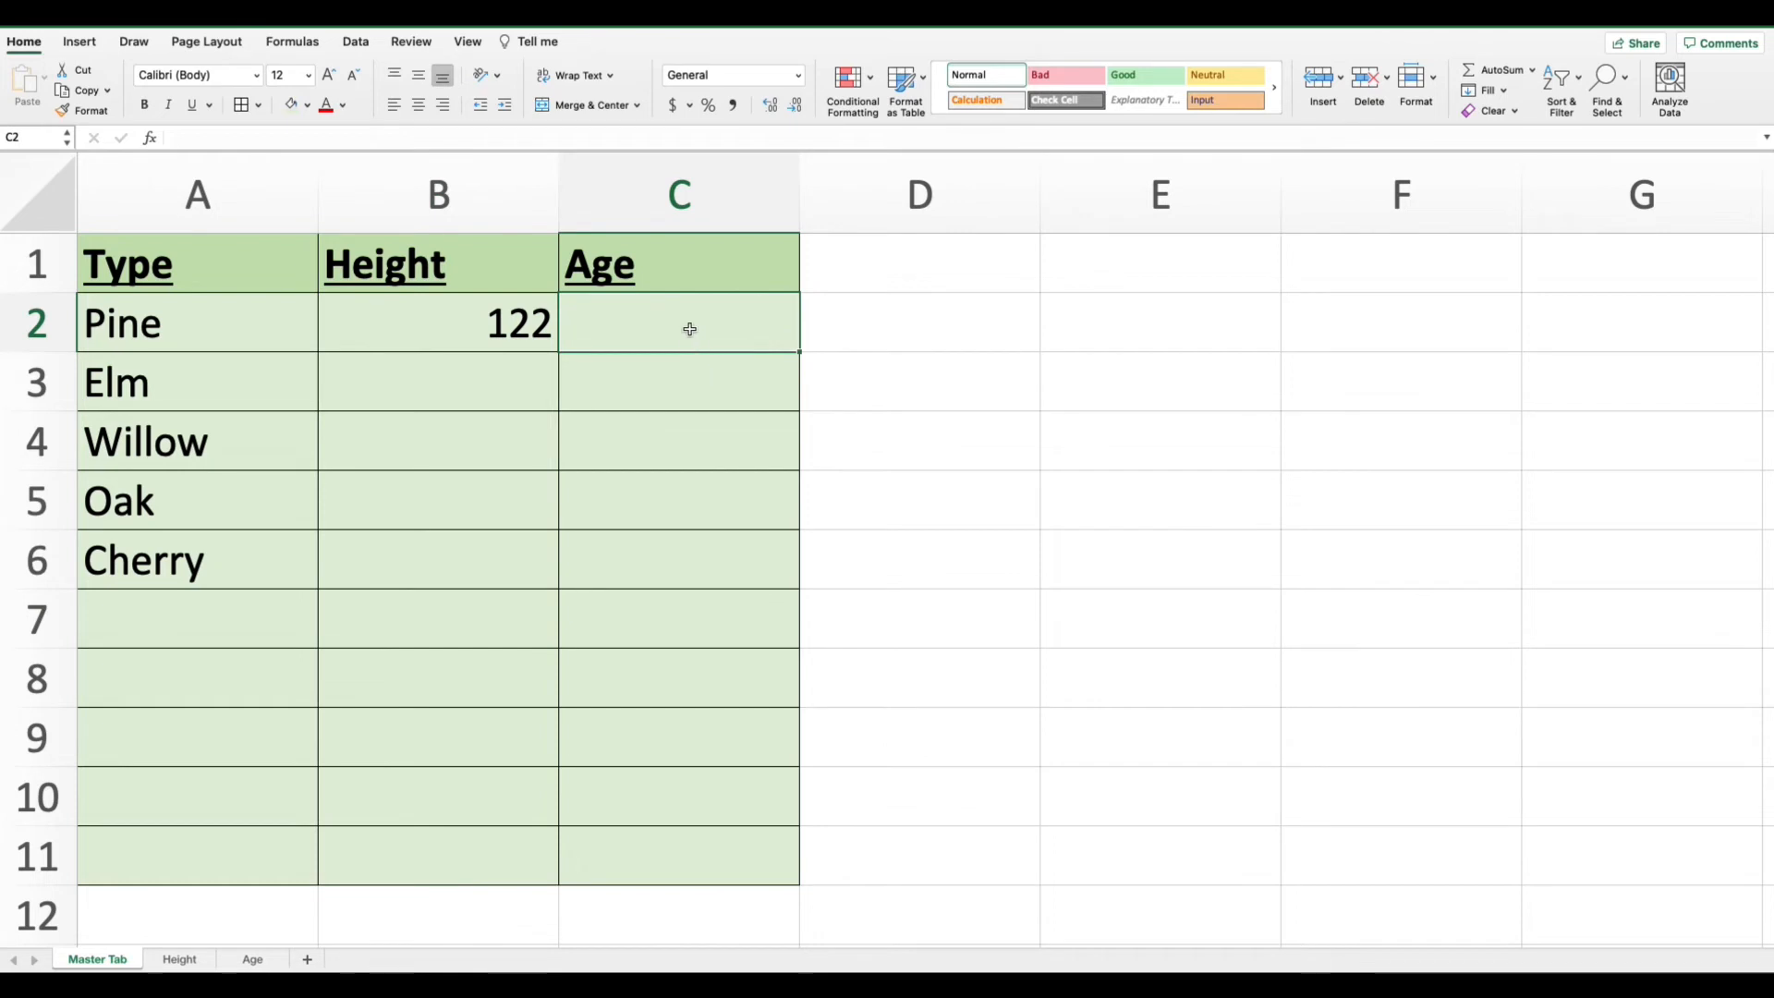
Build the reference =Age!B2 in C2 of Master Tab by picking Pine's age on the Age sheet.
text(=)
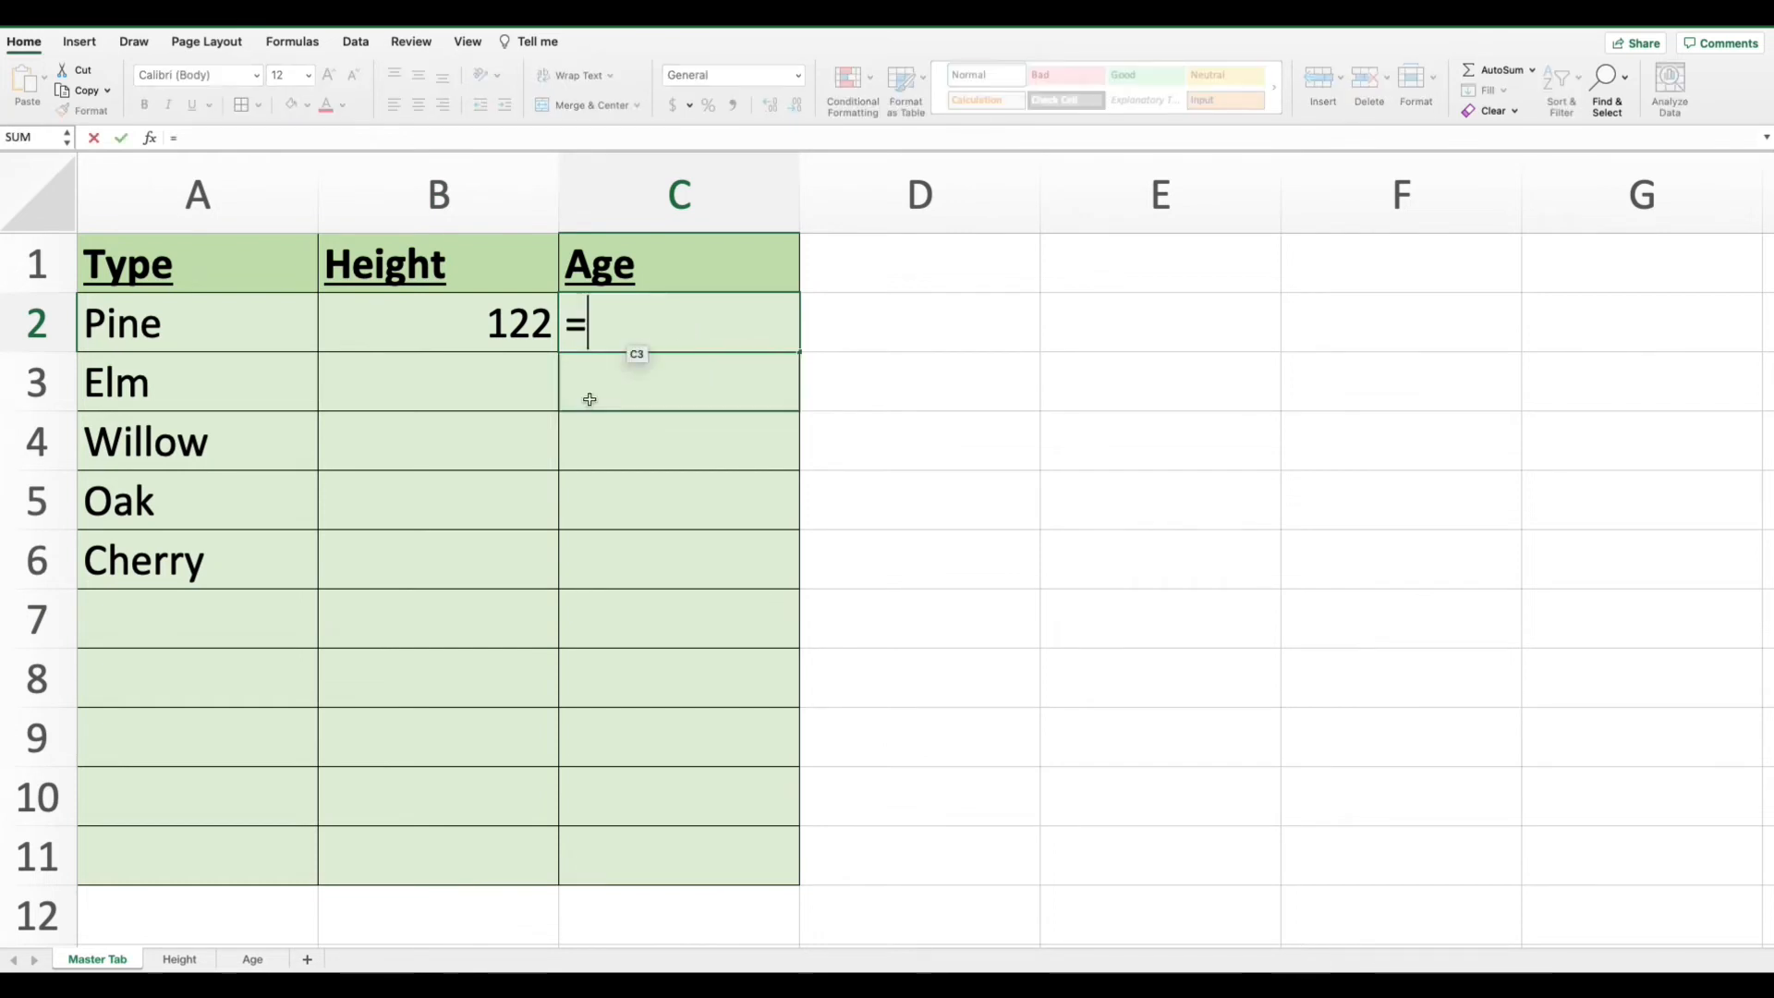
click(252, 959)
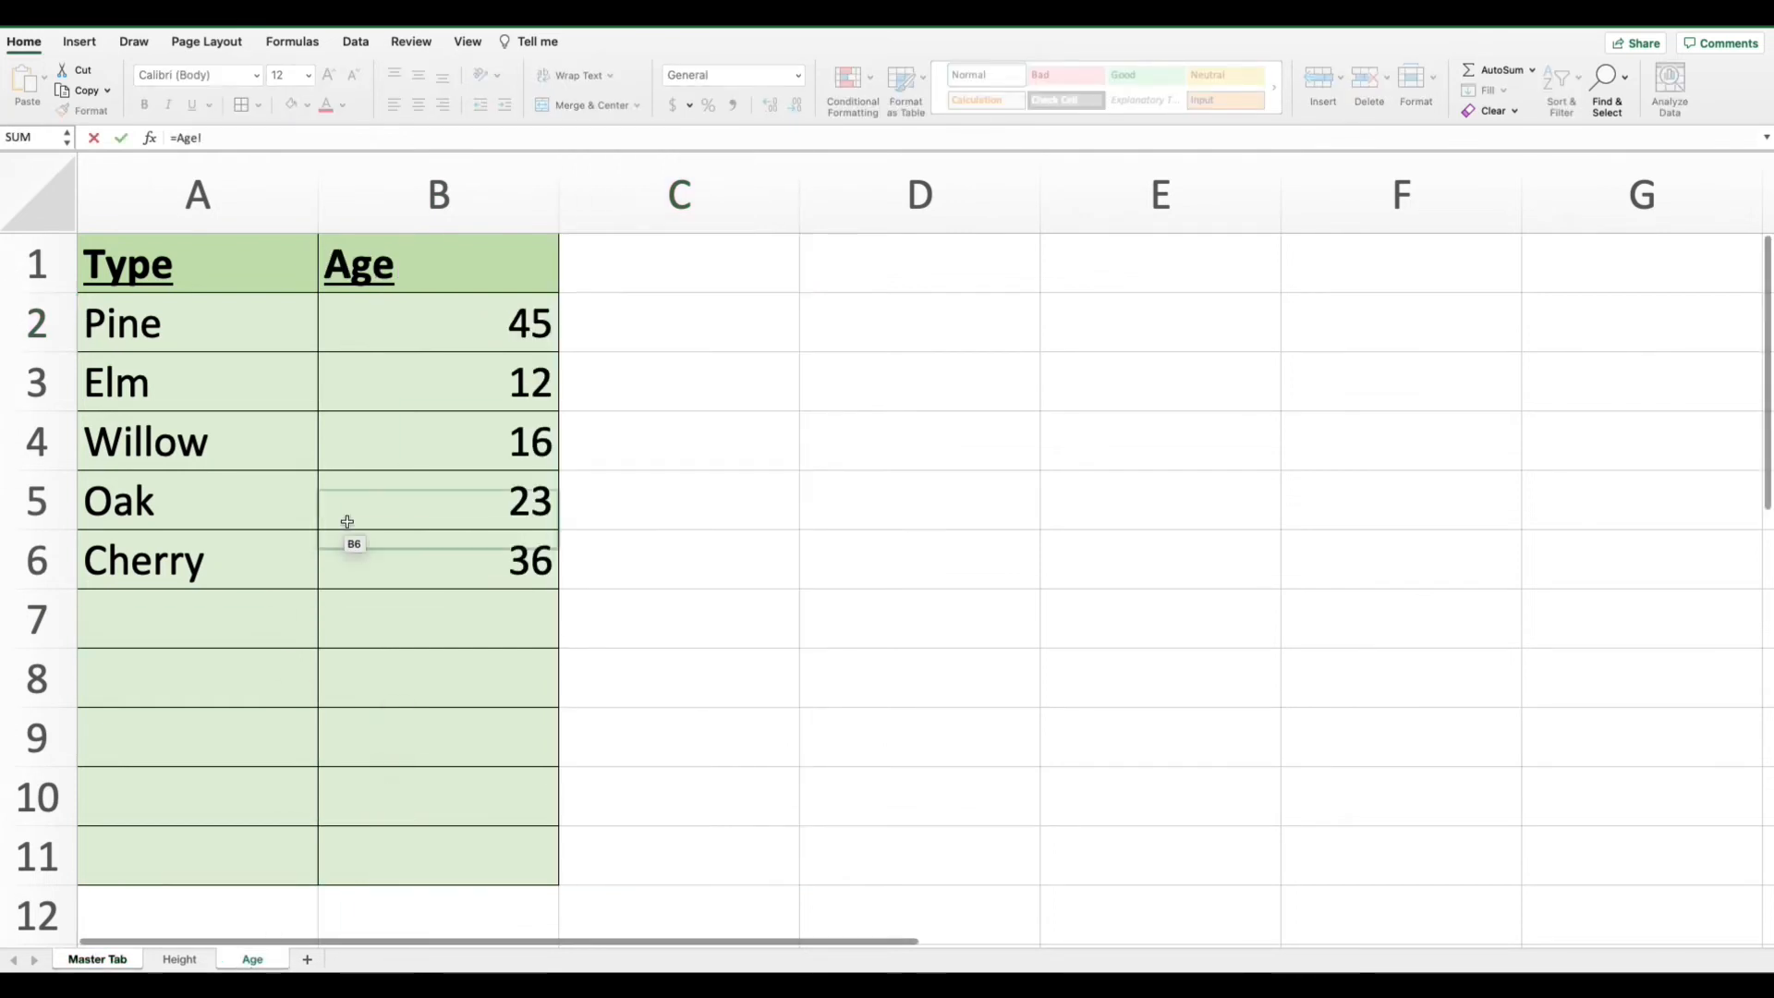
click(479, 324)
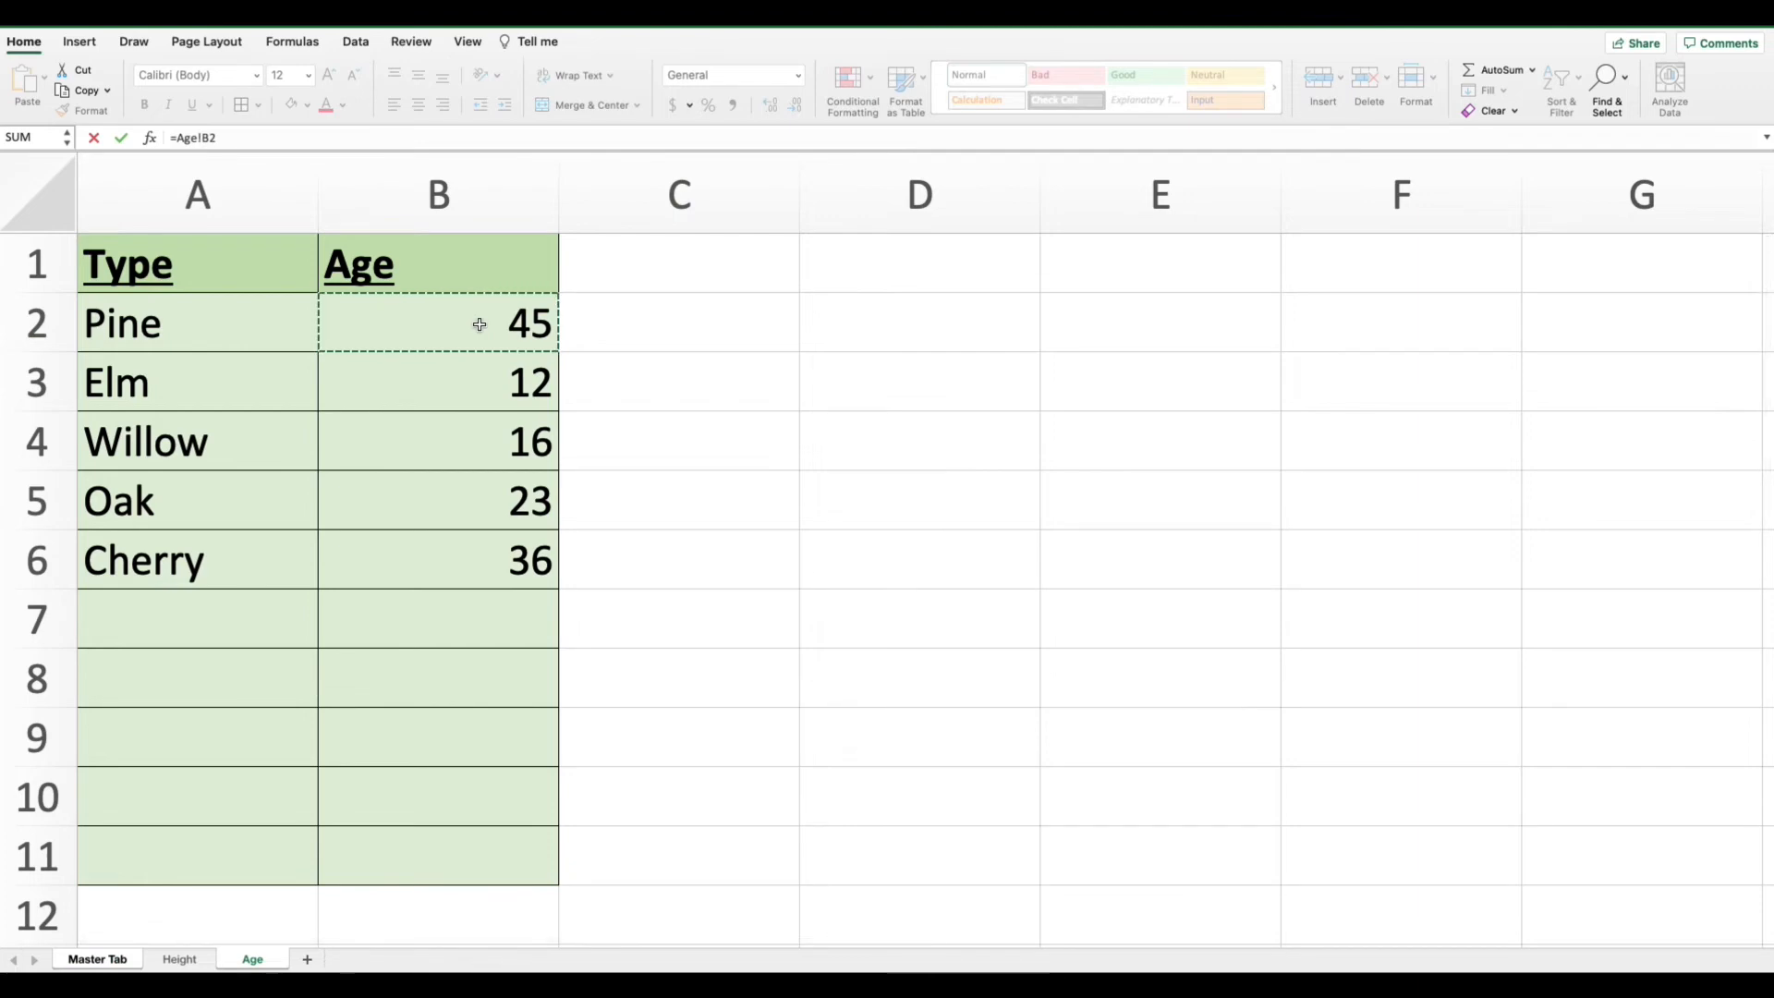
key(Return)
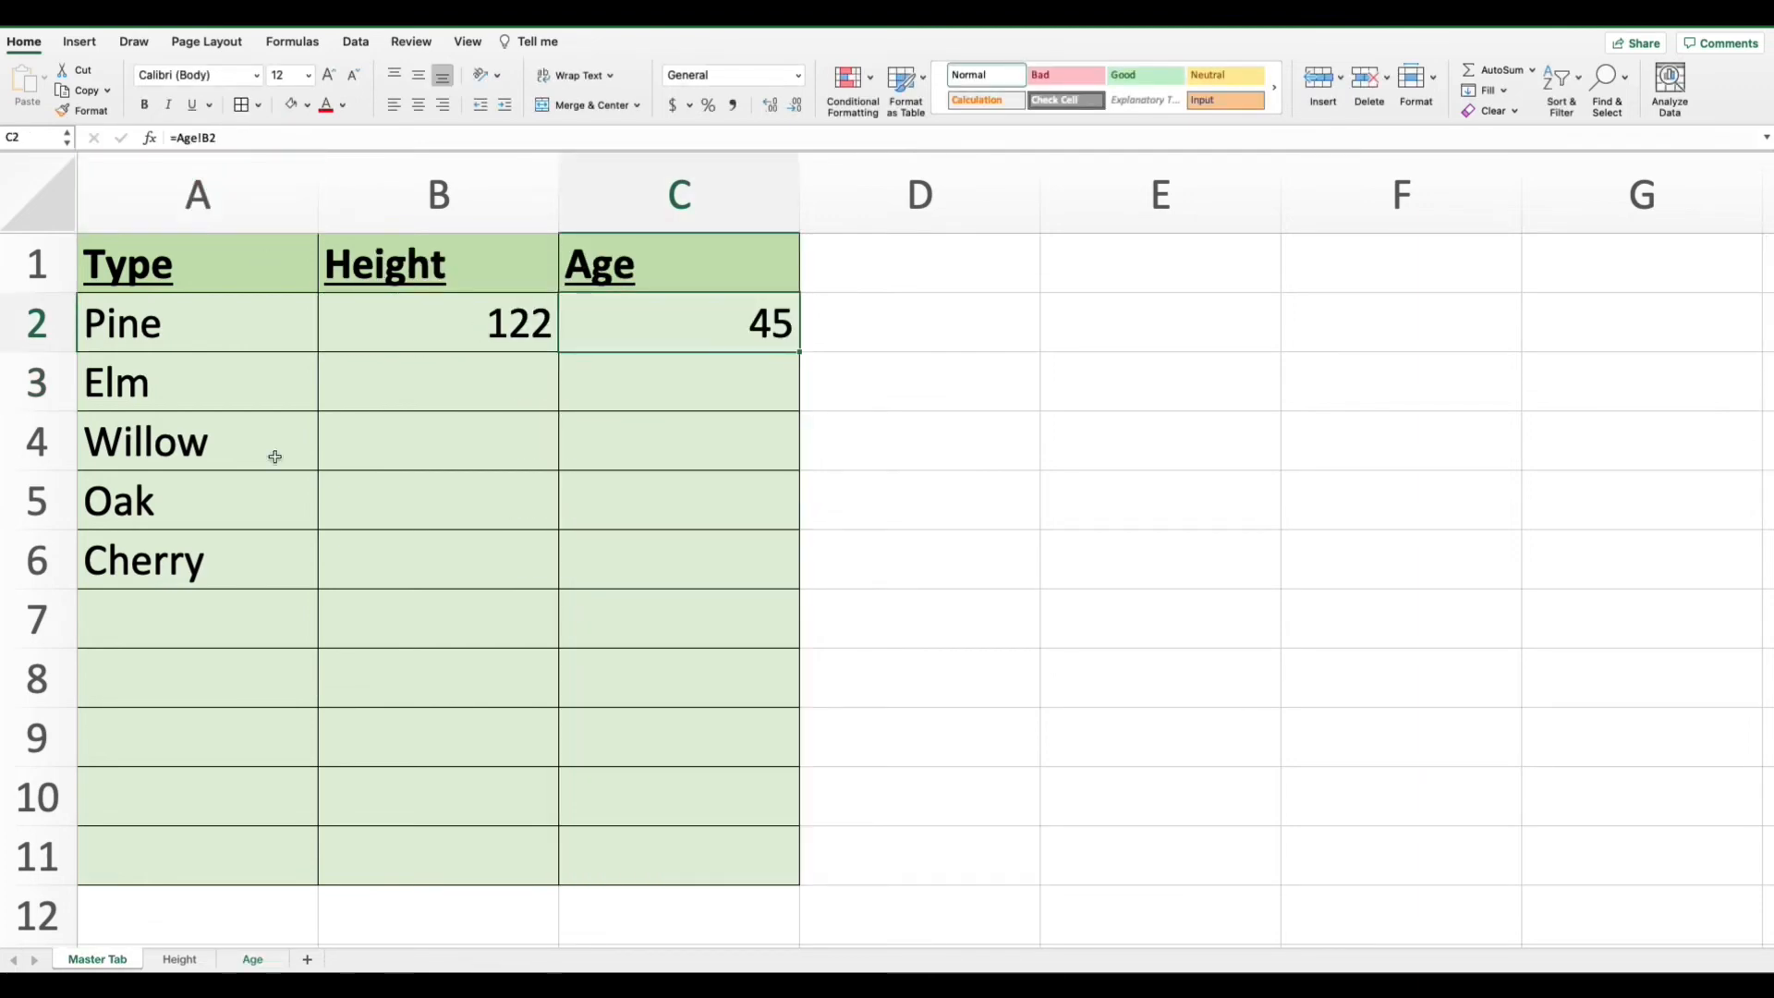
Fill the Height and Age link formulas from row 2 down to Cherry in row 6 of Master Tab.
key(Left)
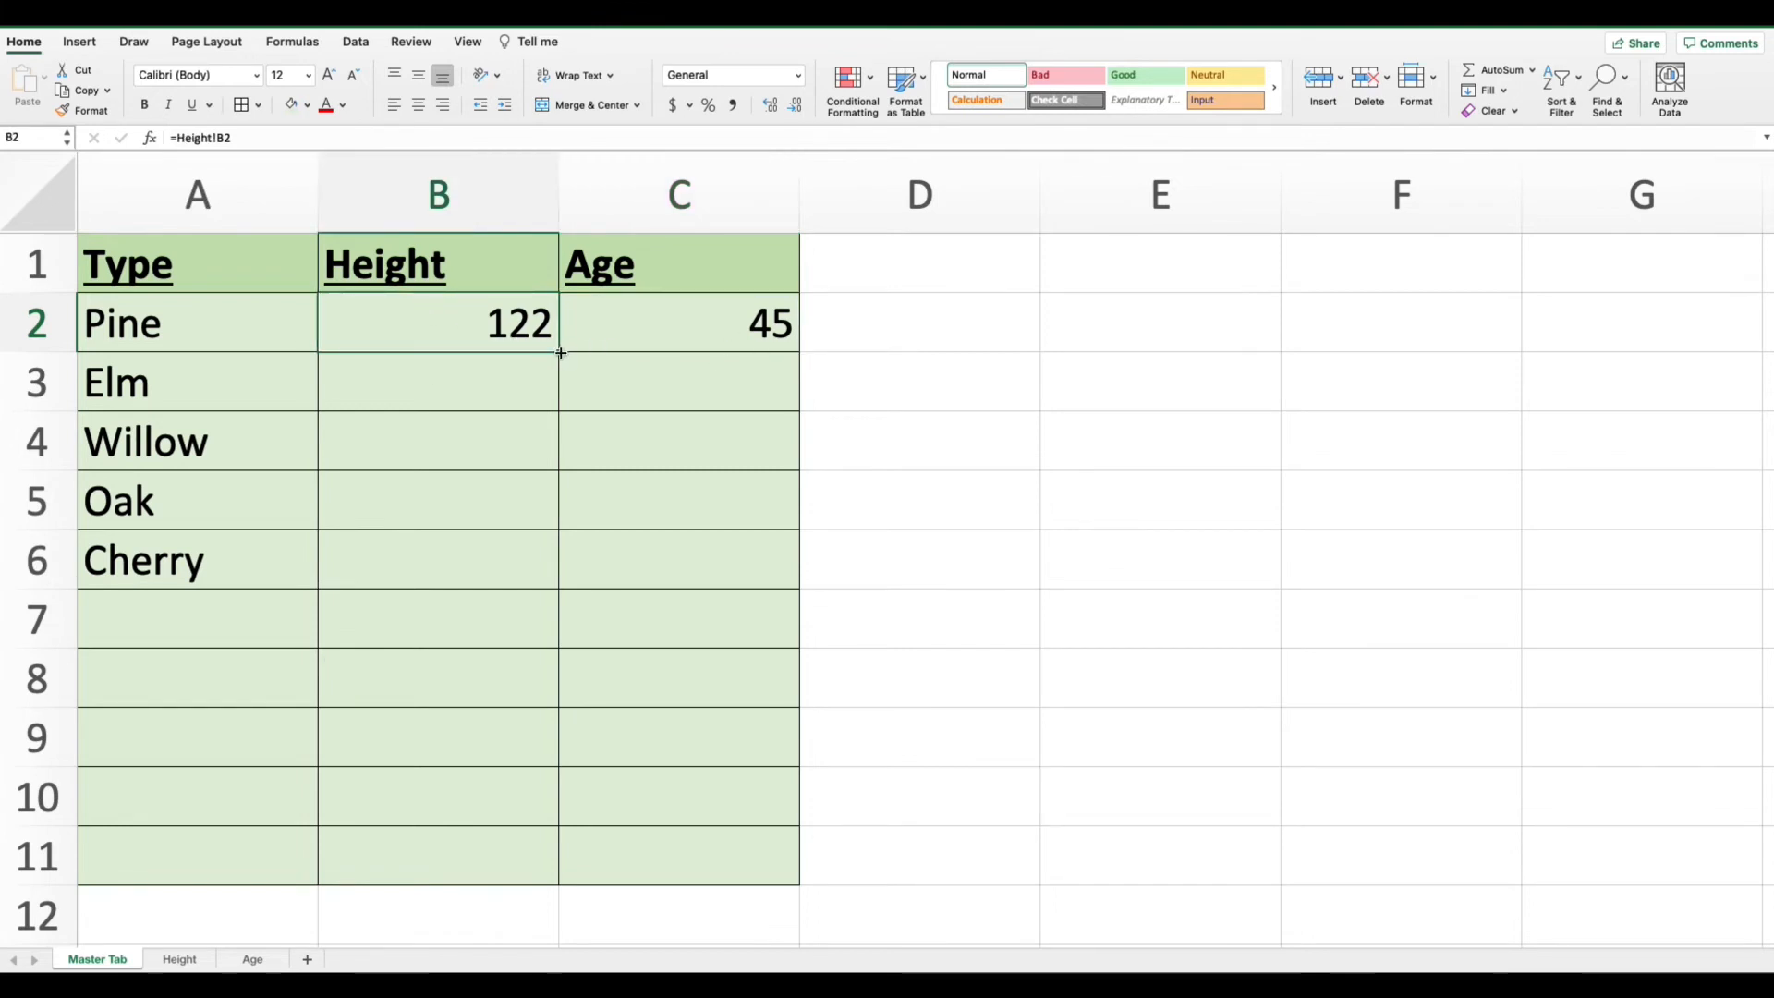
drag(558, 353, 563, 591)
click(771, 326)
drag(791, 339, 795, 573)
click(489, 600)
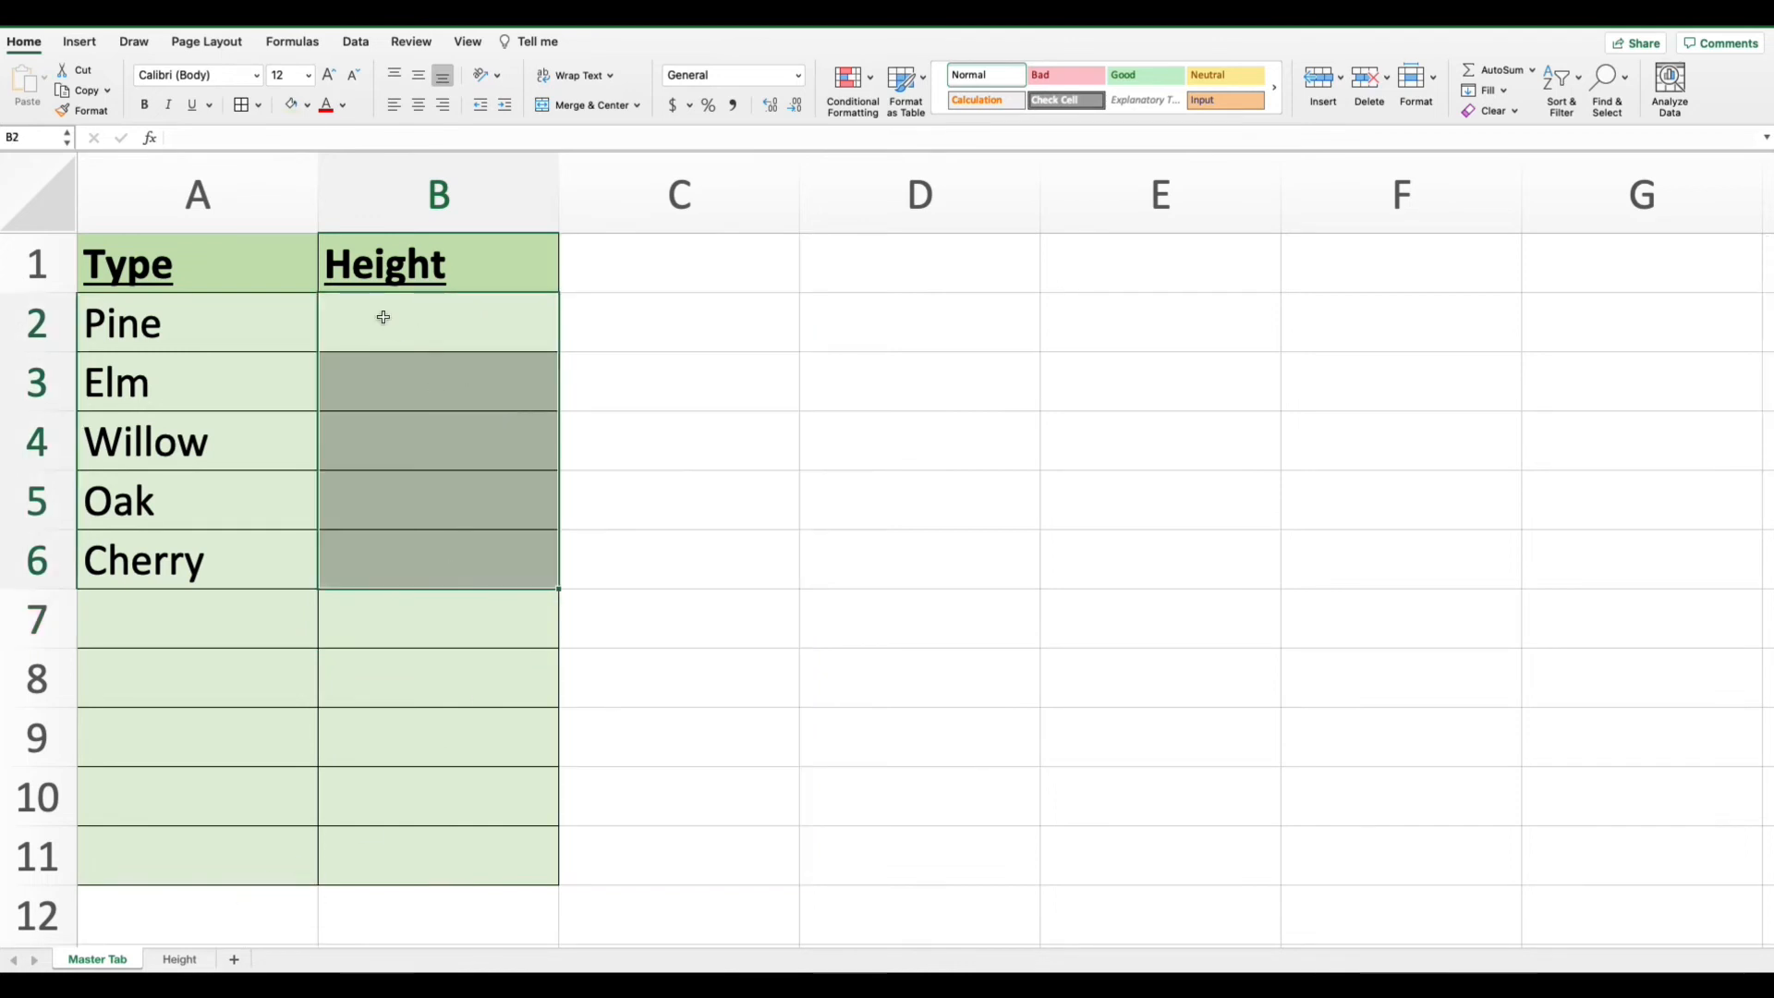
Enter =VLOOKUP(A2,Height!A:B,2,0) in cell B2 of Master Tab and fill it down through B6.
click(379, 330)
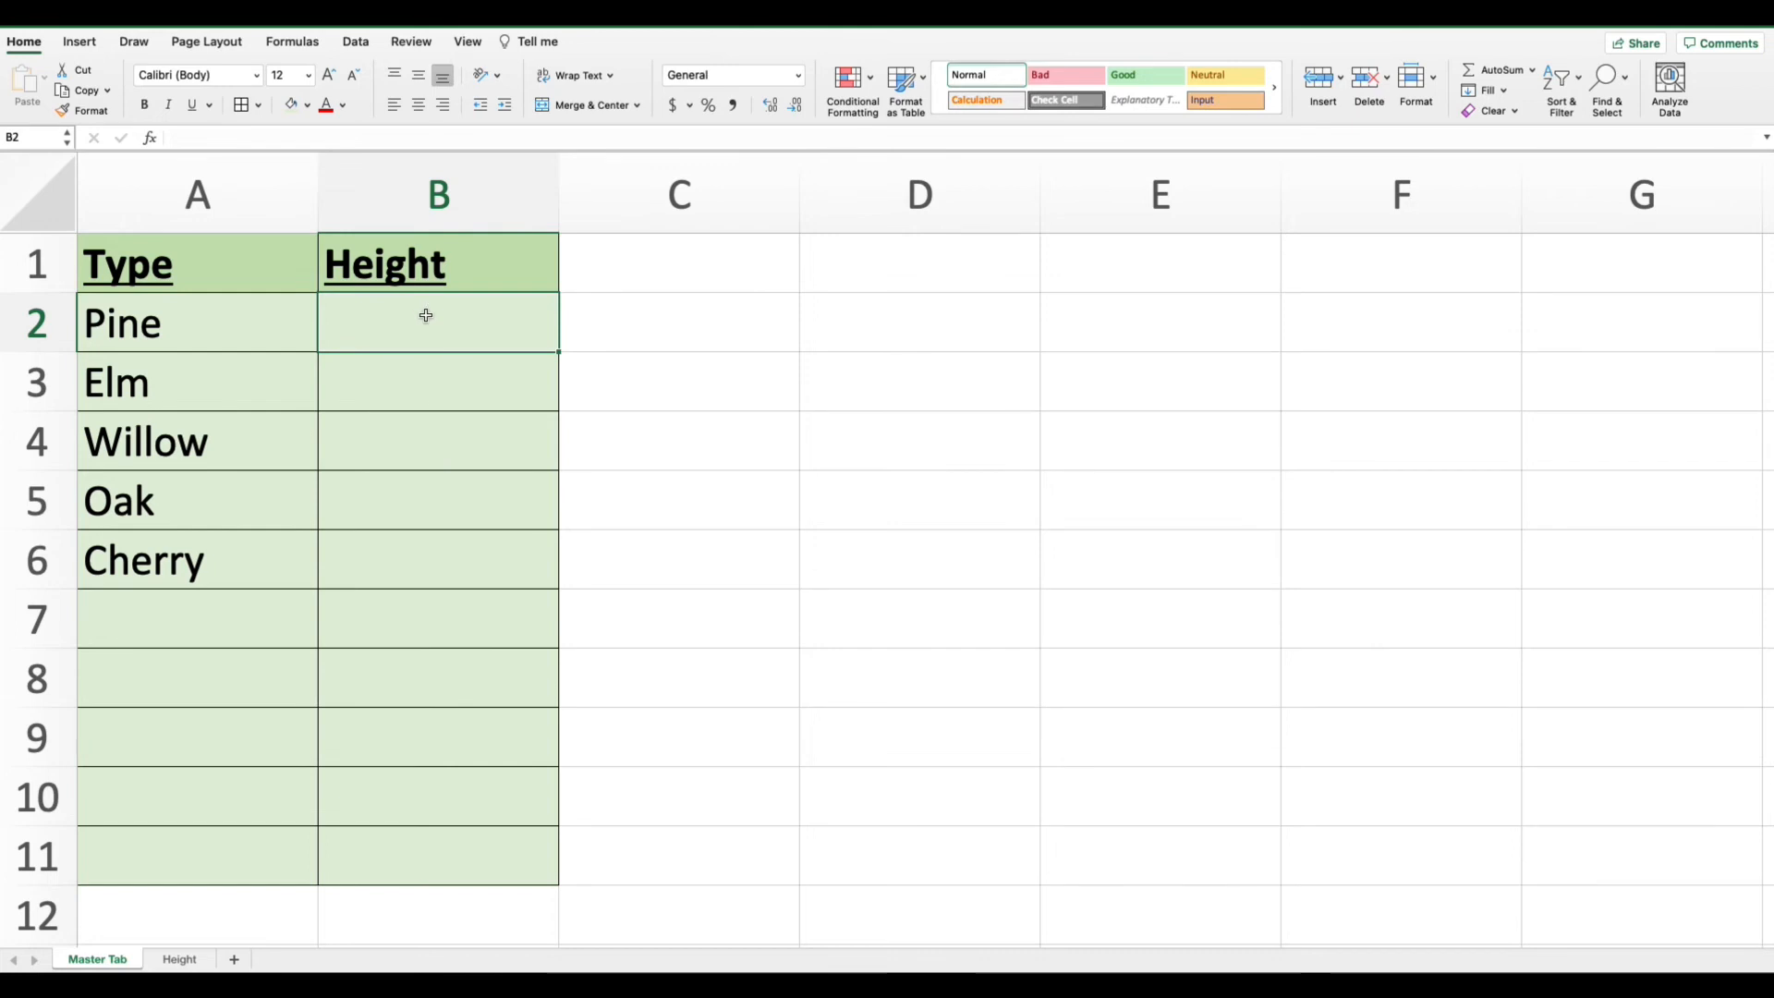
text(=vlookup()
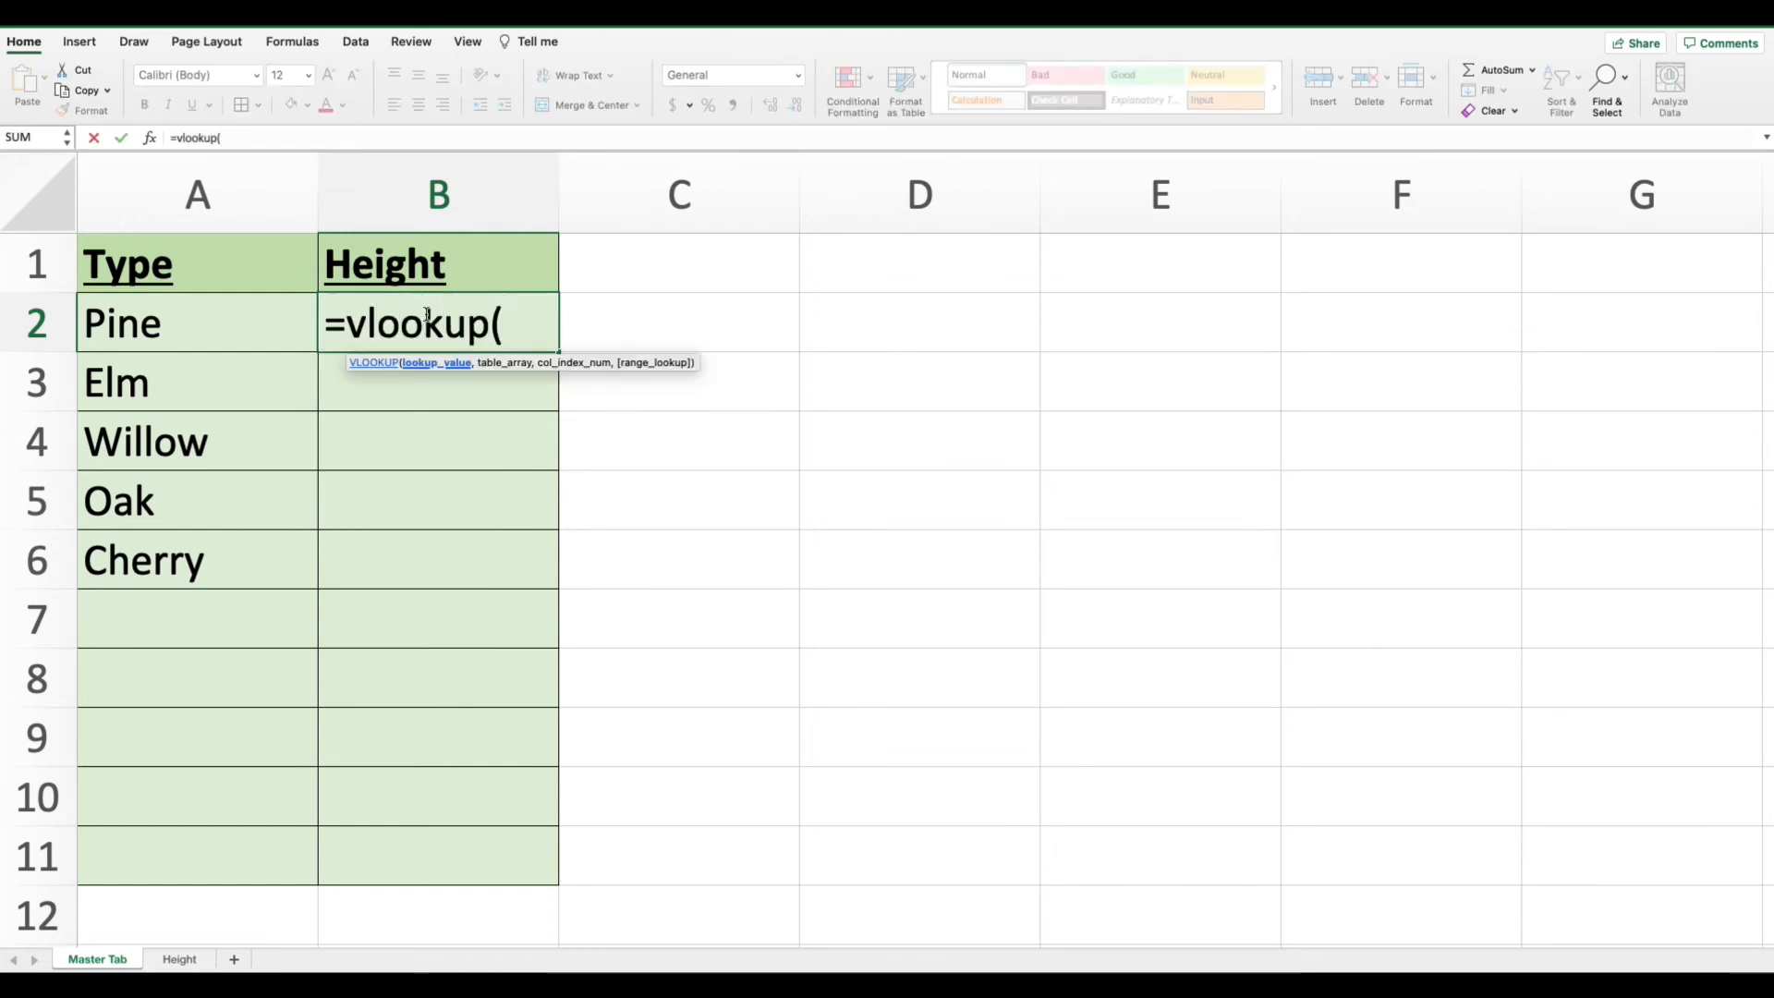
key(Left)
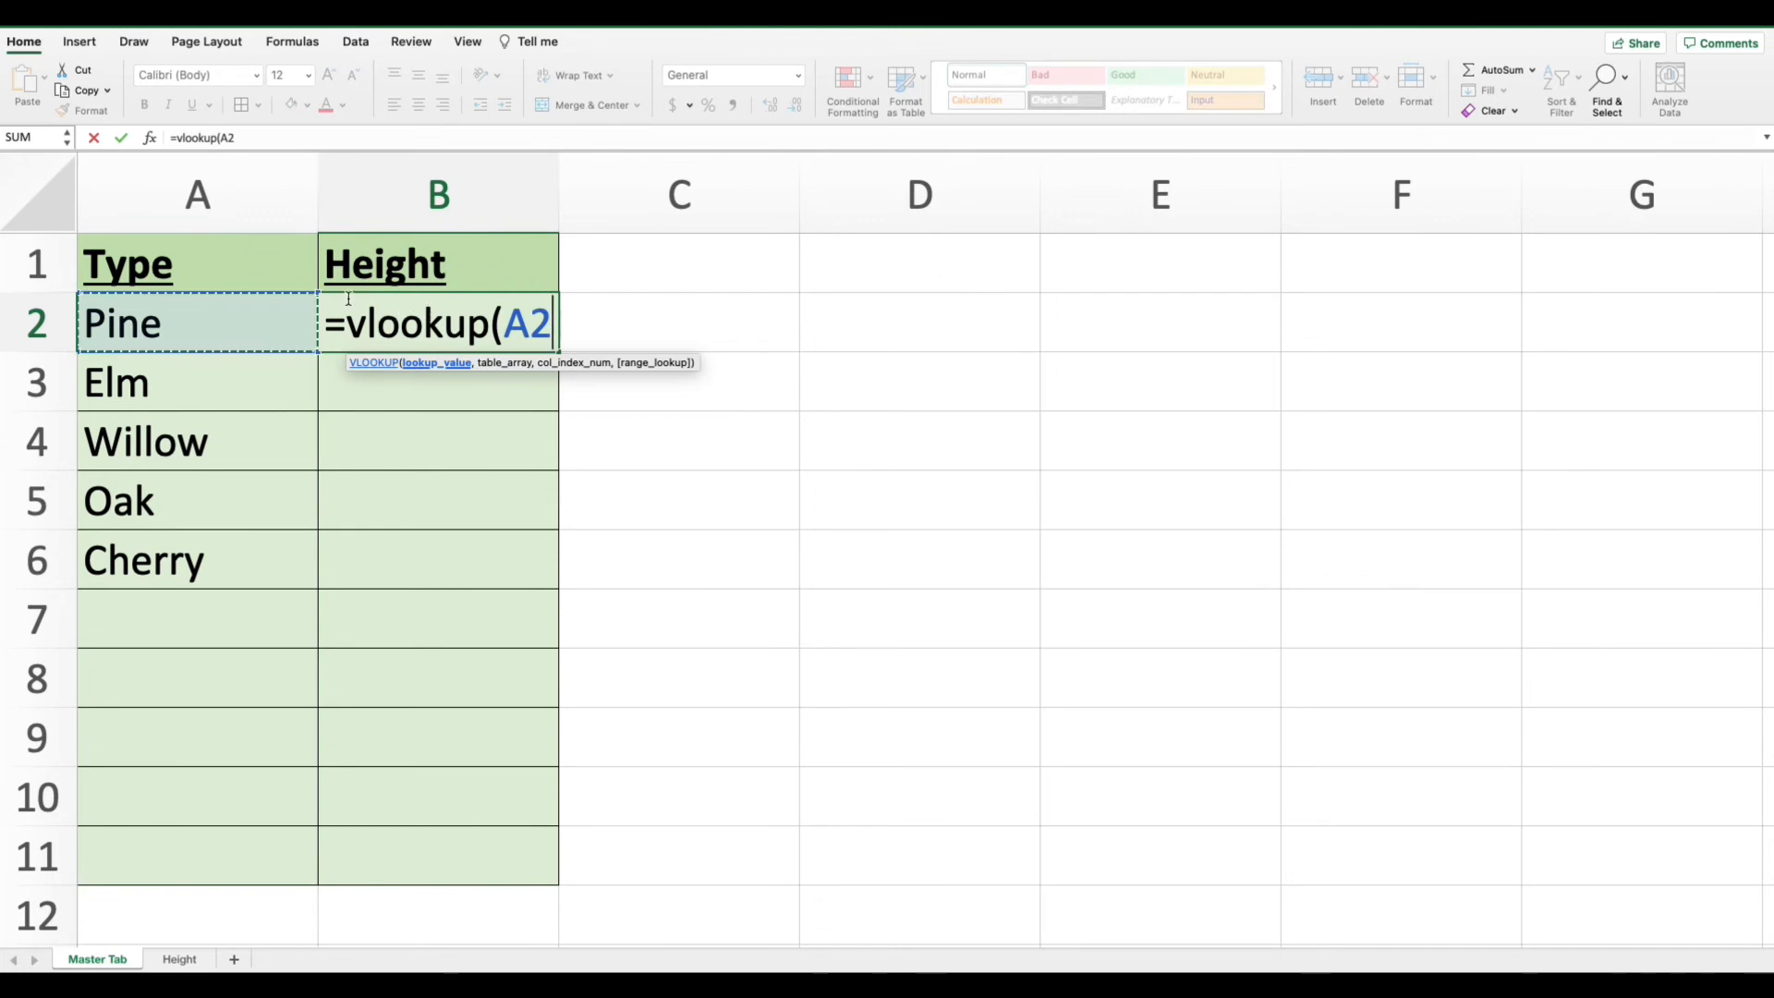
text(,)
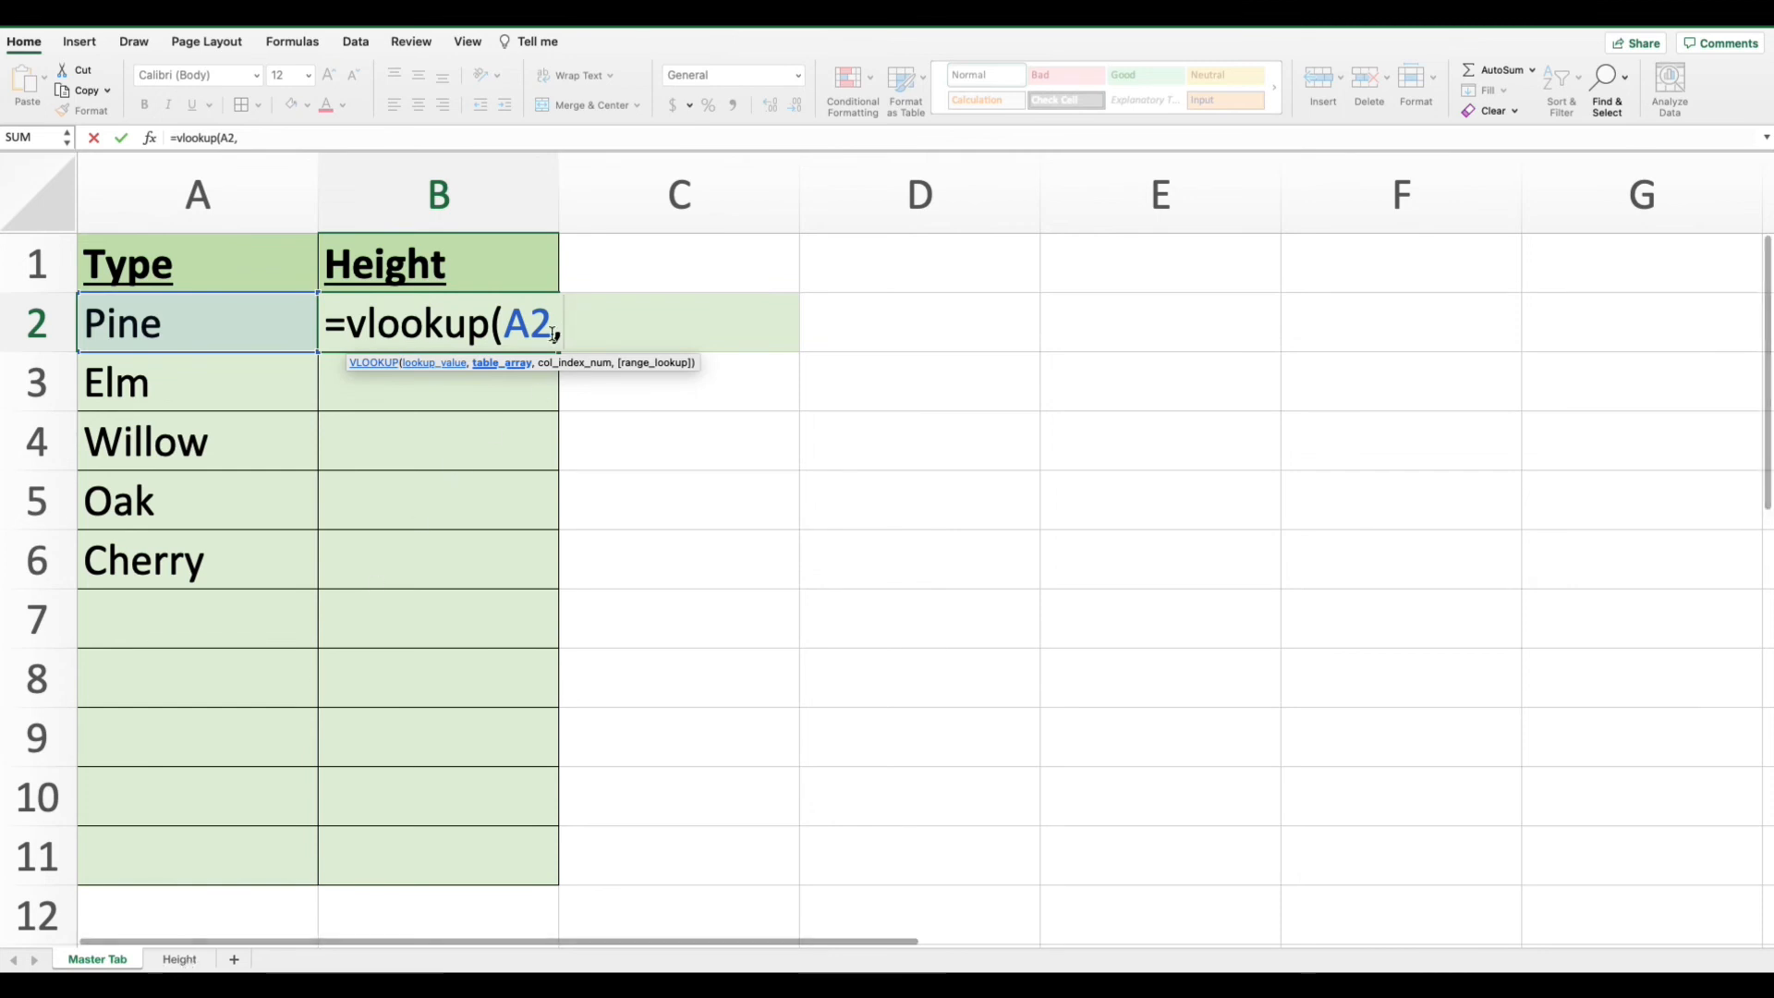
click(177, 961)
drag(235, 194, 412, 198)
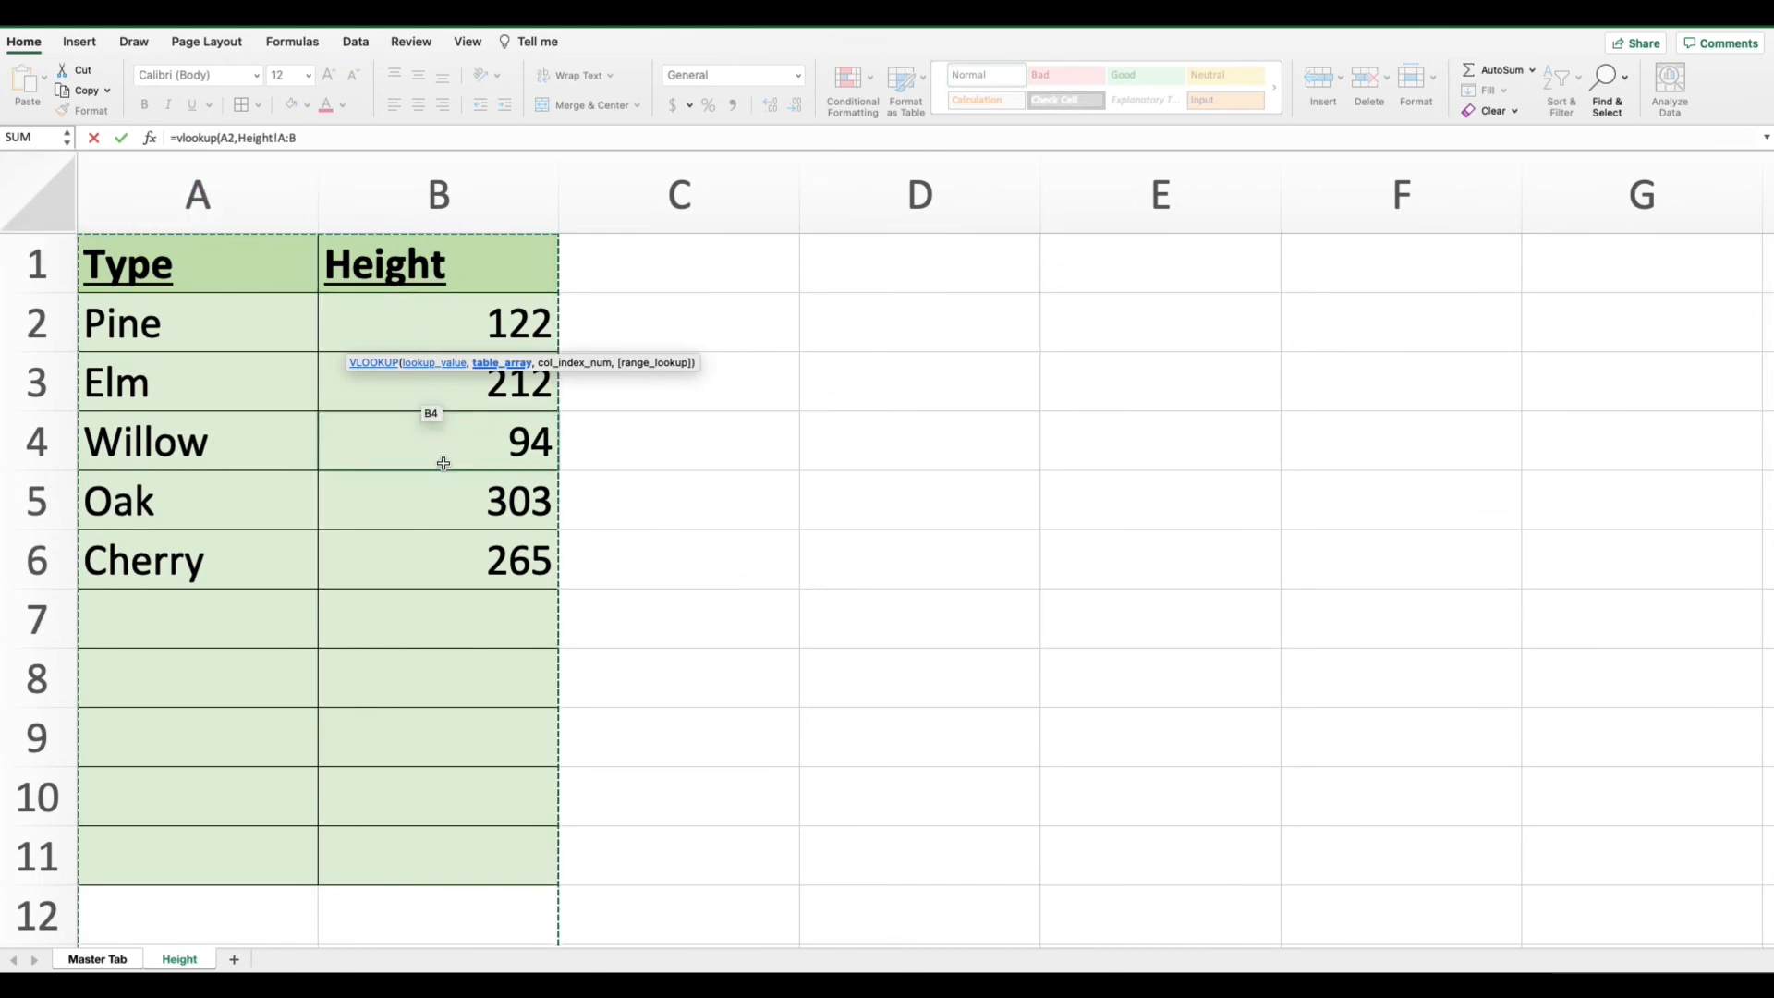
text(,2)
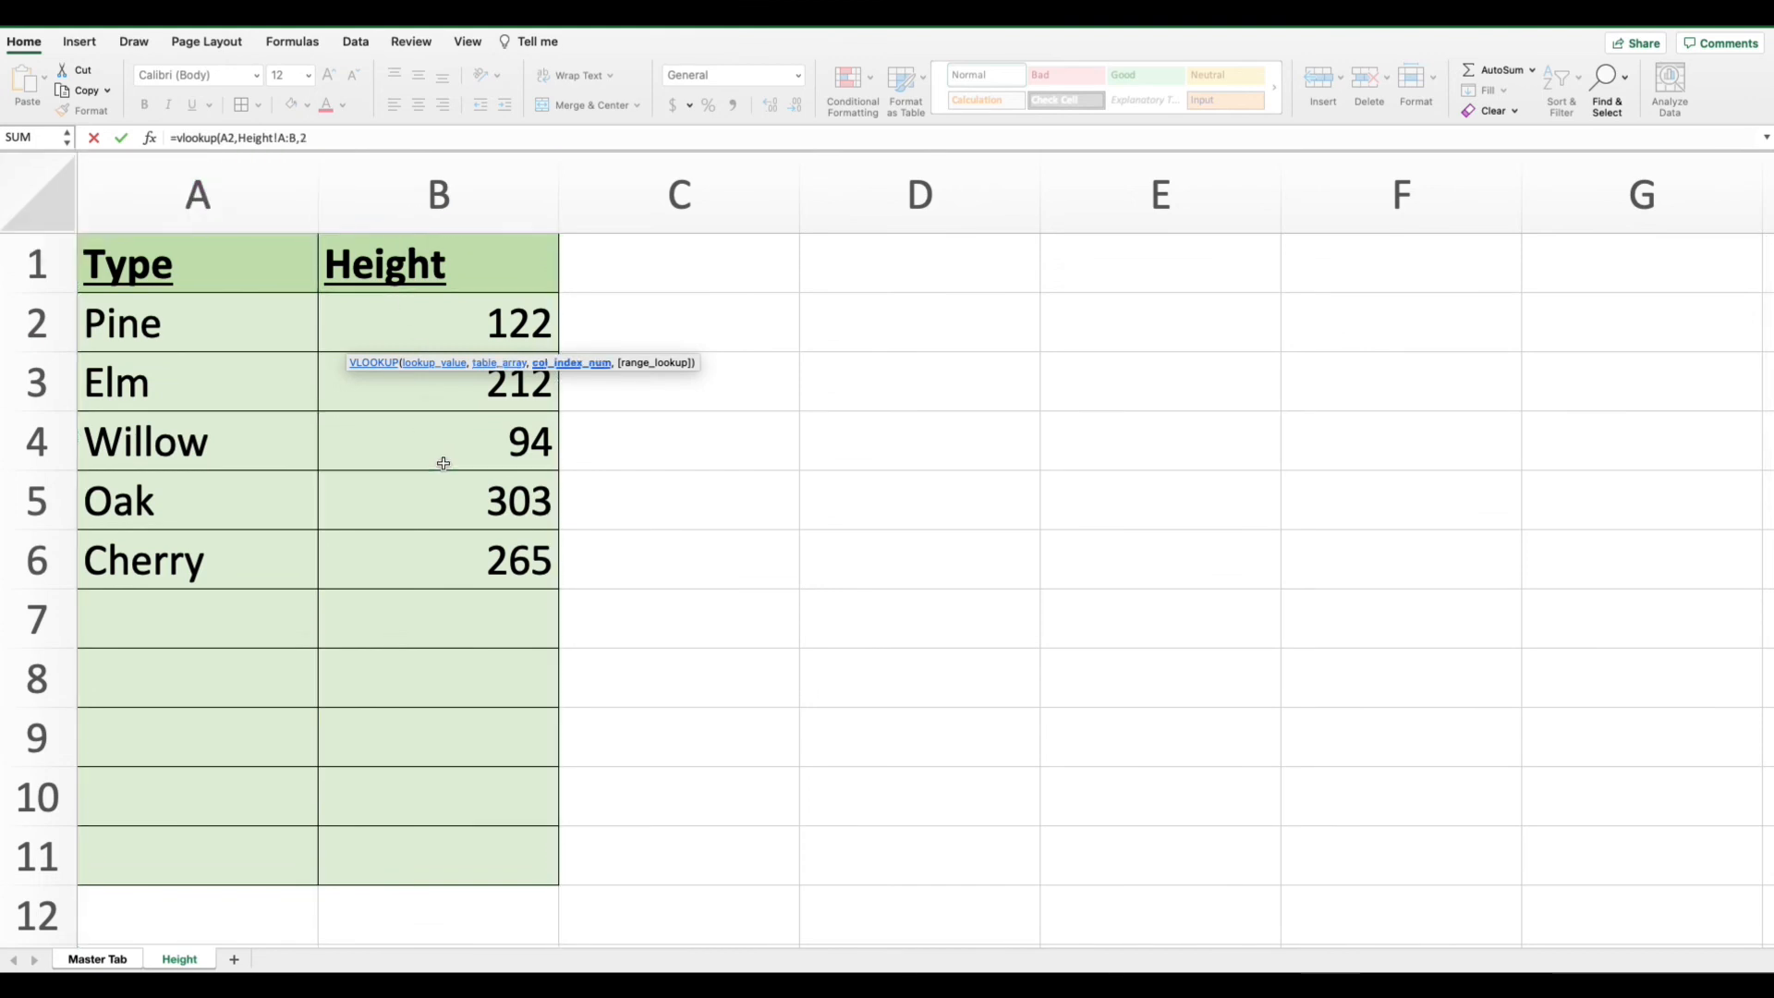
text(,)
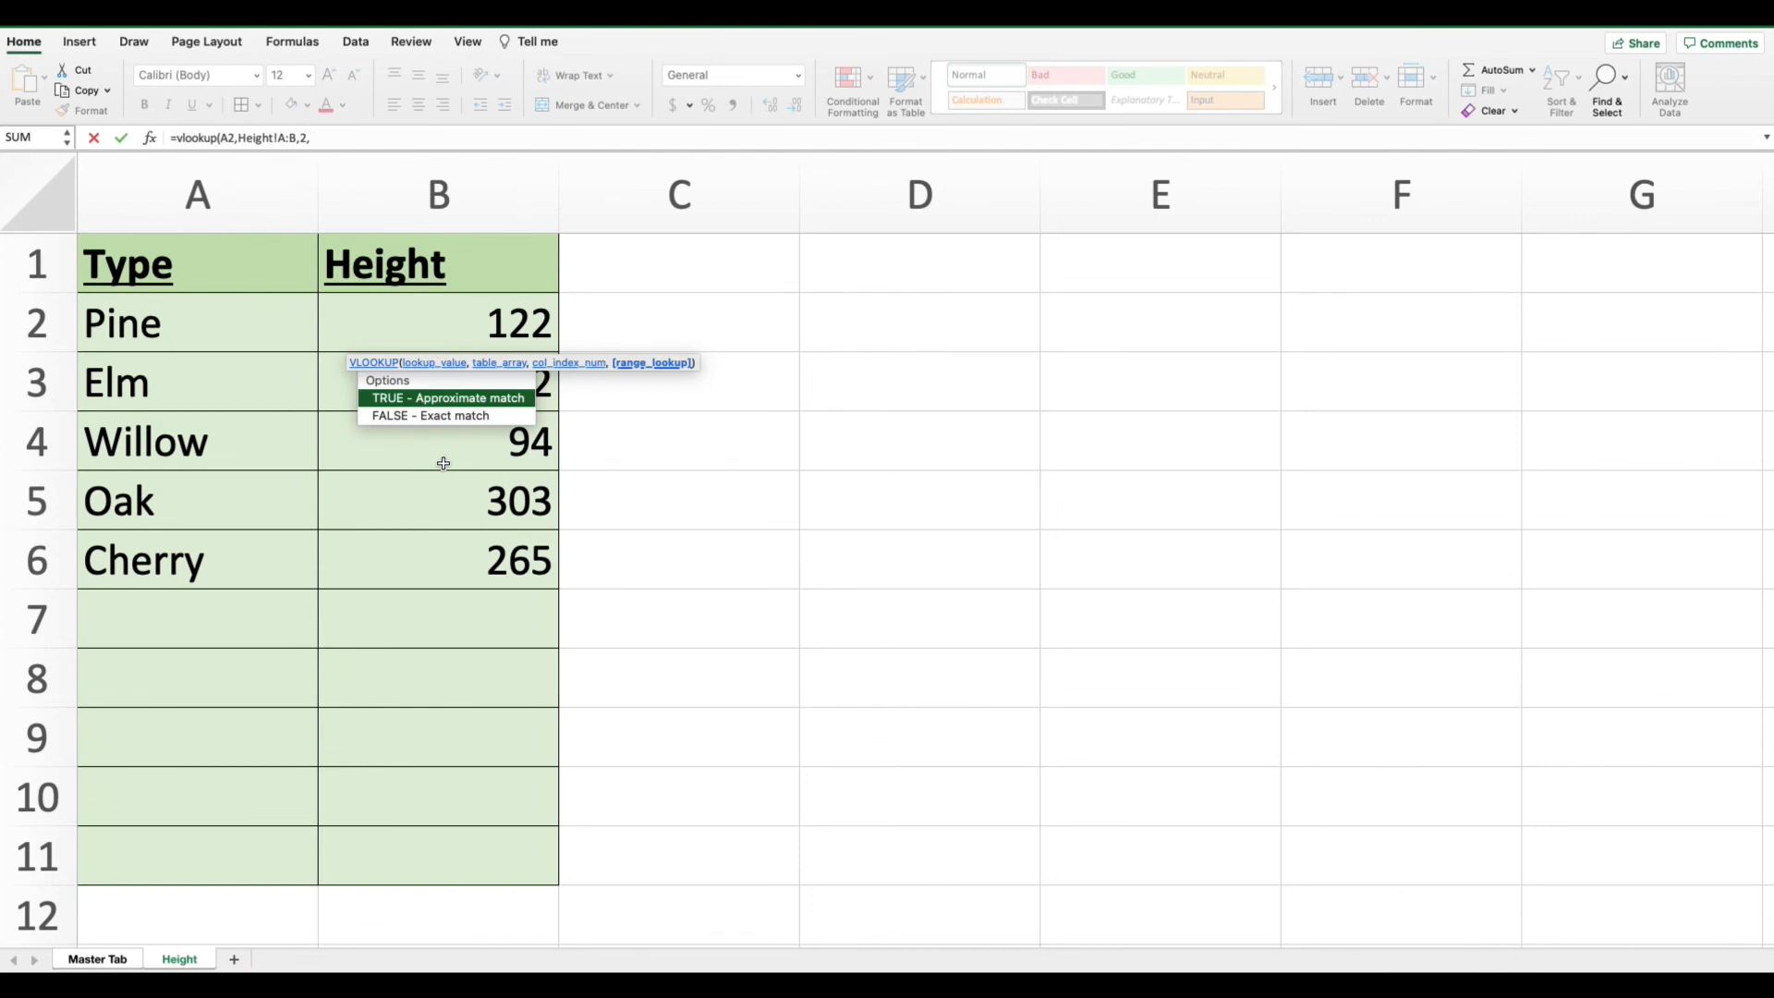
text(0))
key(Return)
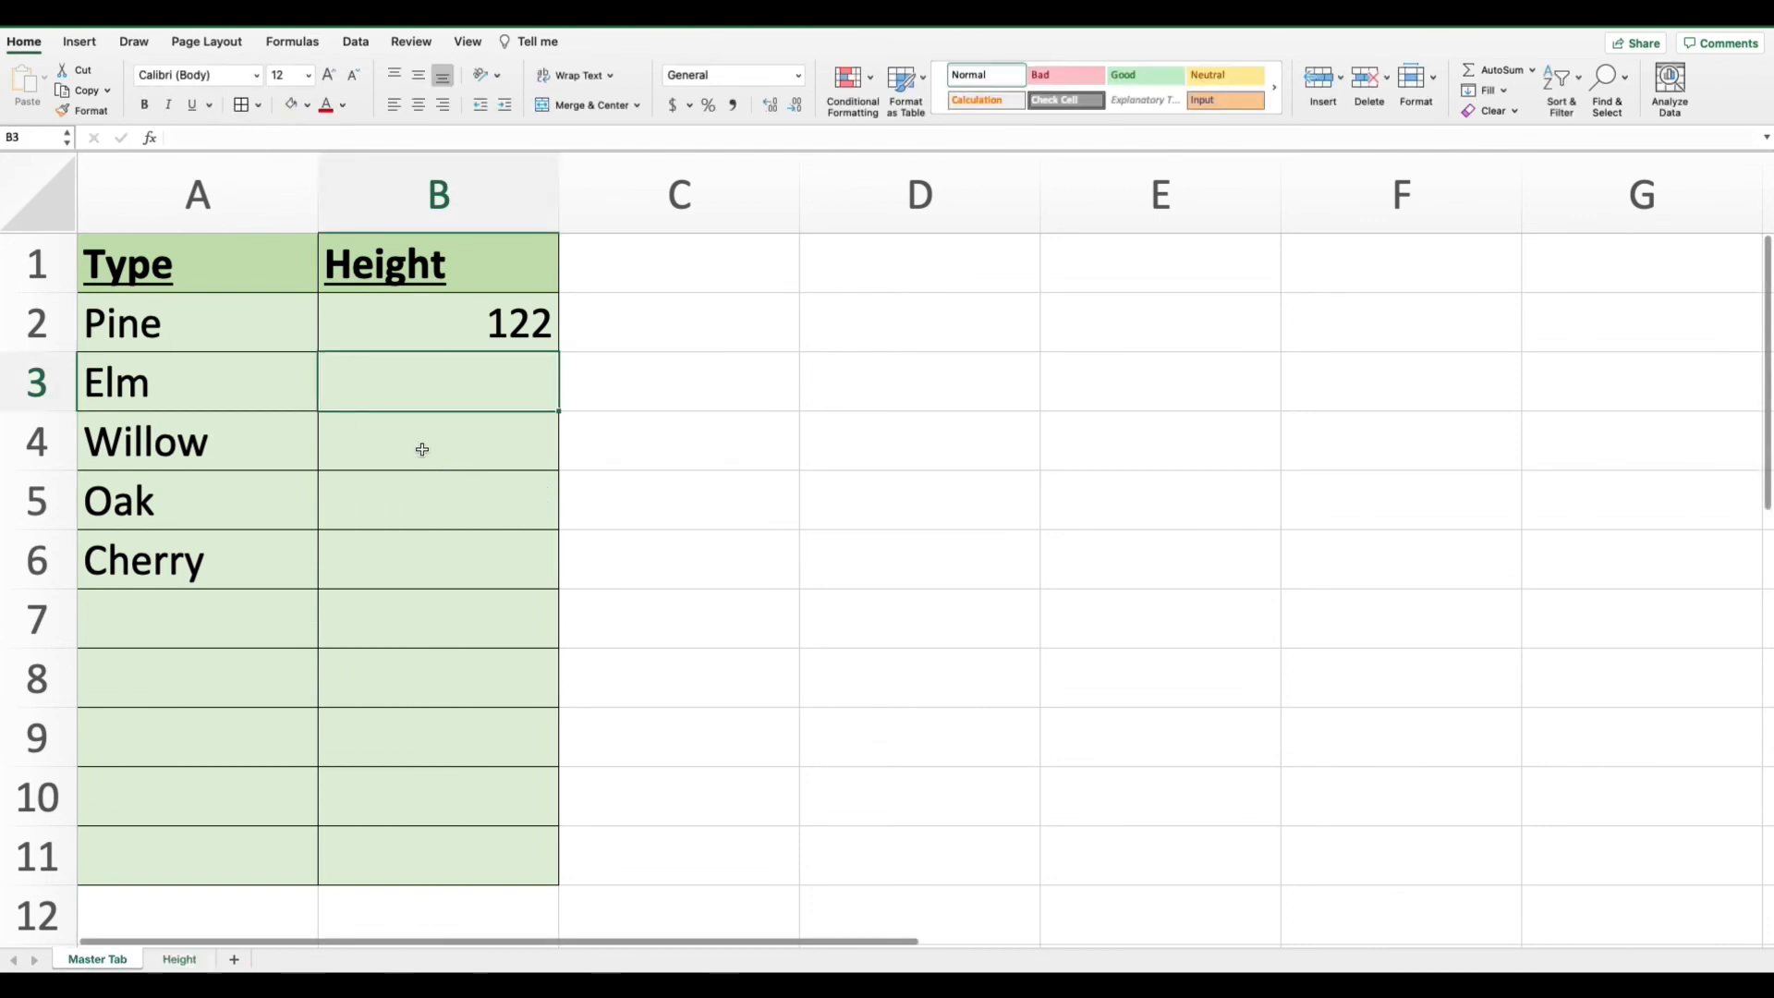
click(494, 331)
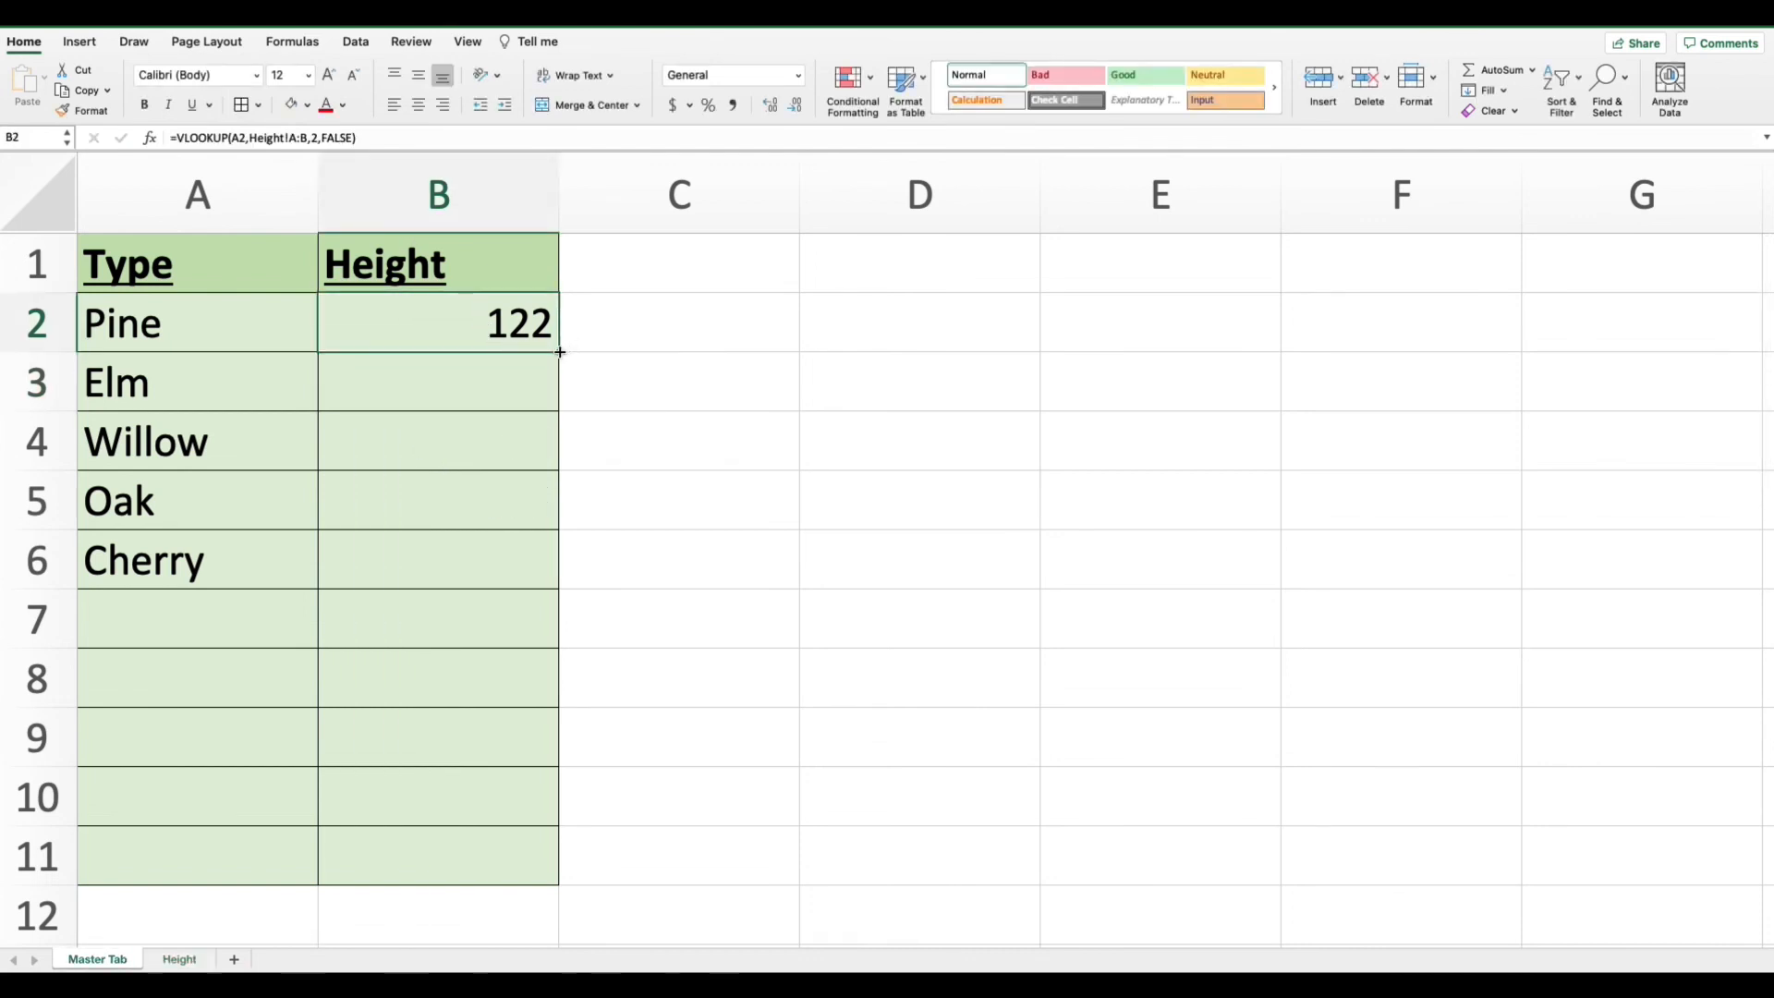
double_click(559, 352)
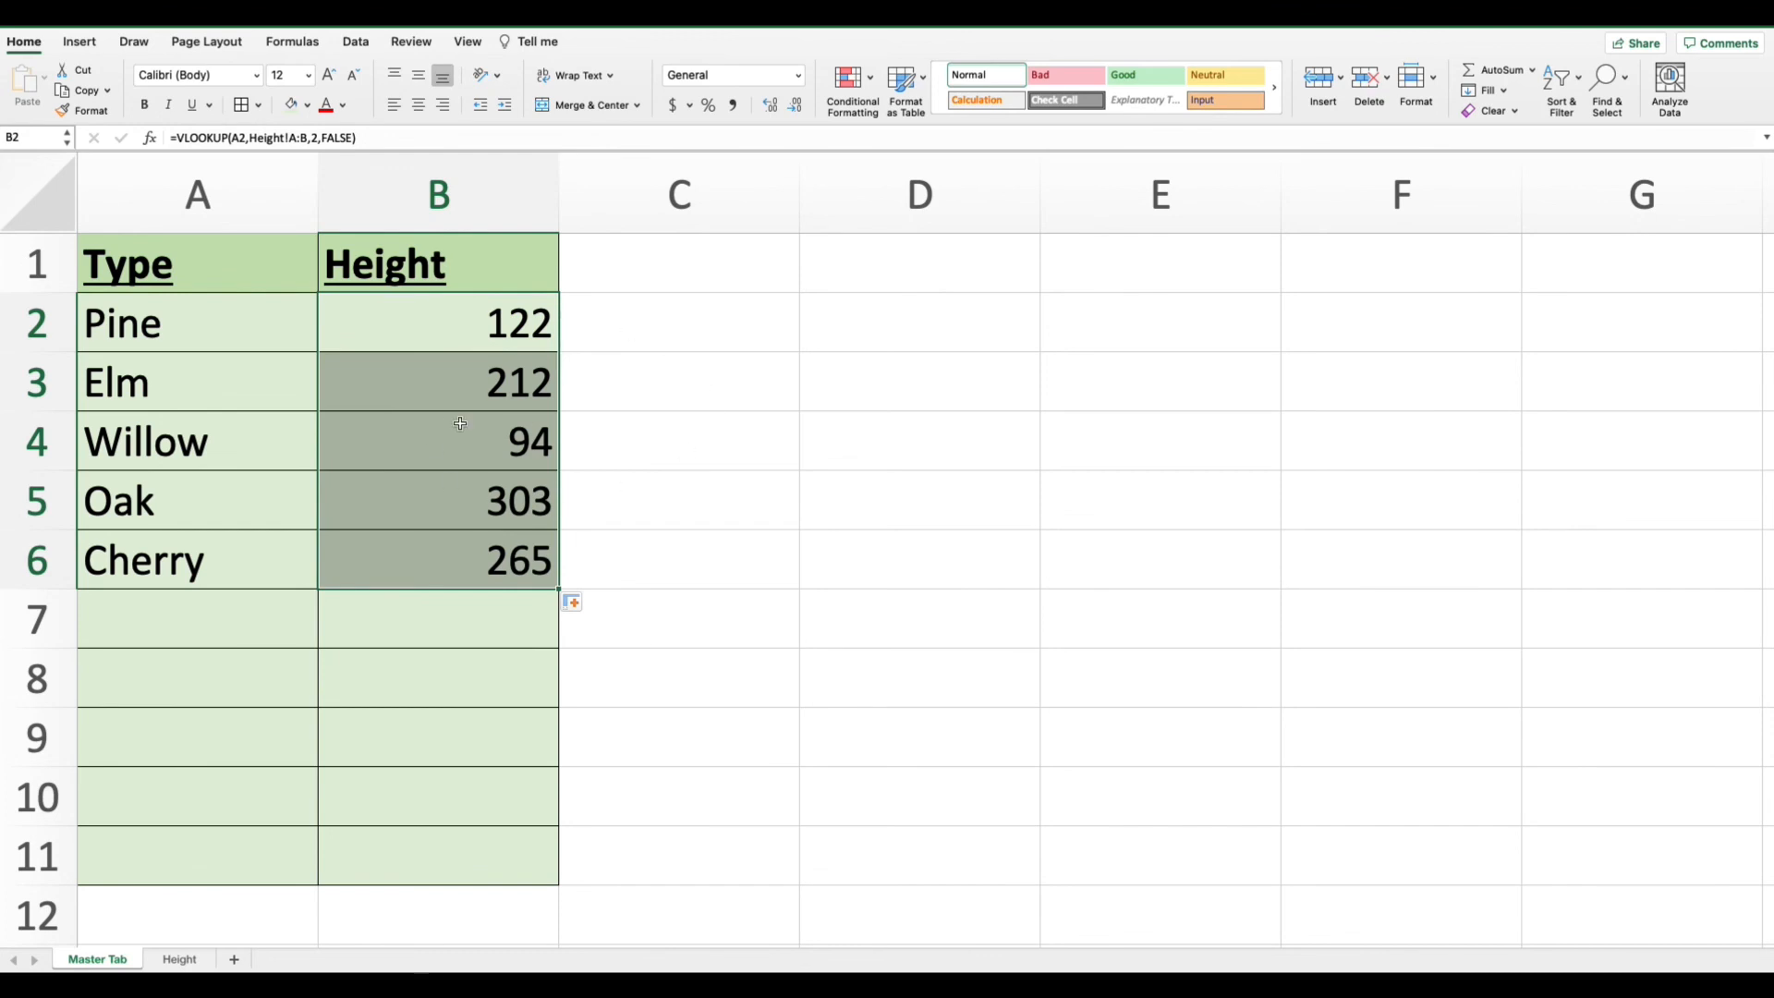